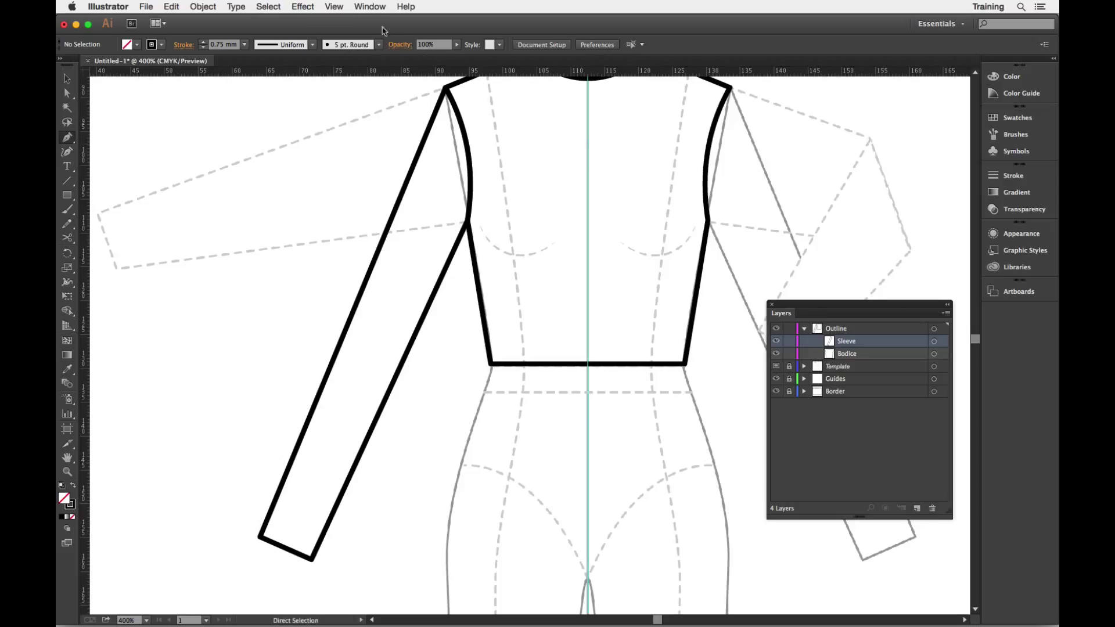
Open the Pathfinder panel from the Window menu
{"action": "left_click", "coordinate": [370, 7]}
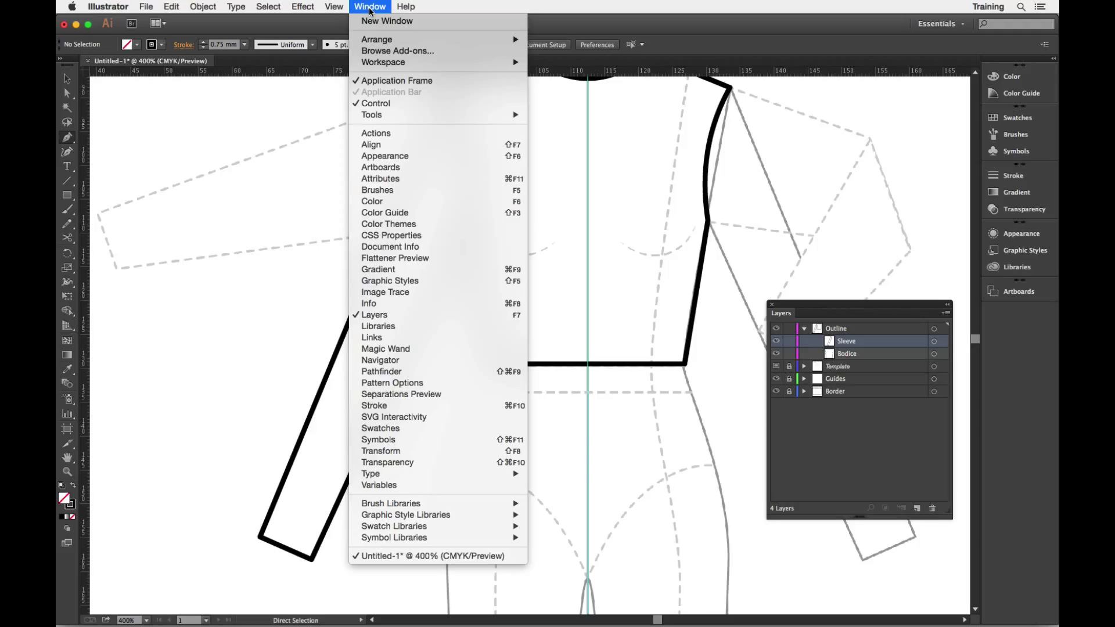
Move the Pathfinder panel to the empty canvas area left of the sleeve, clear of the bodice
{"action": "left_click", "coordinate": [362, 375]}
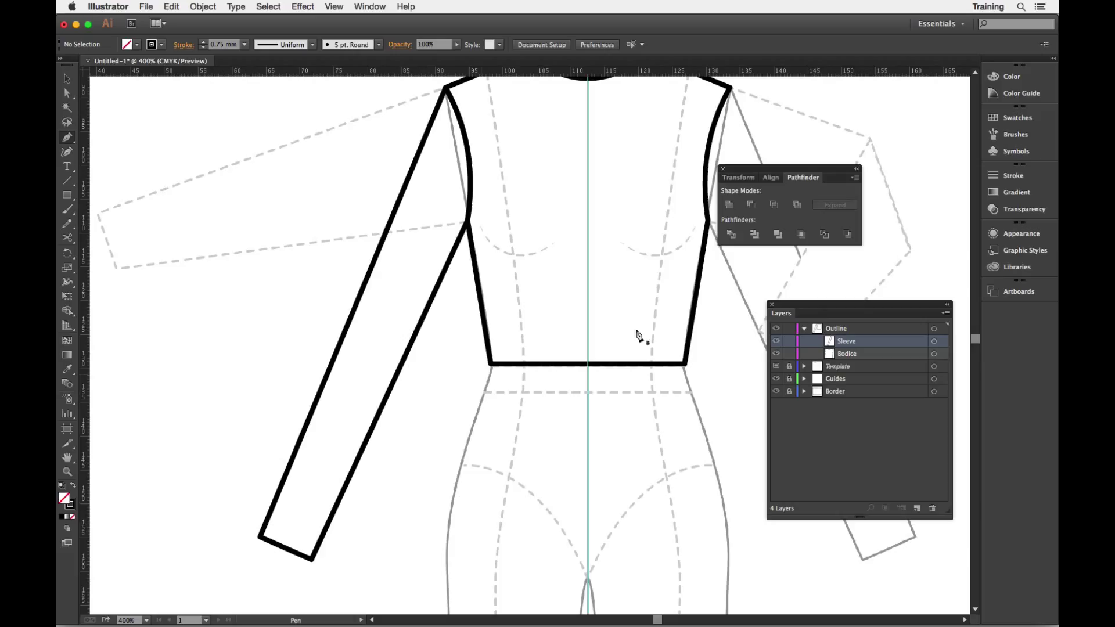
{"action": "left_click_drag", "start_coordinate": [800, 176], "coordinate": [268, 258]}
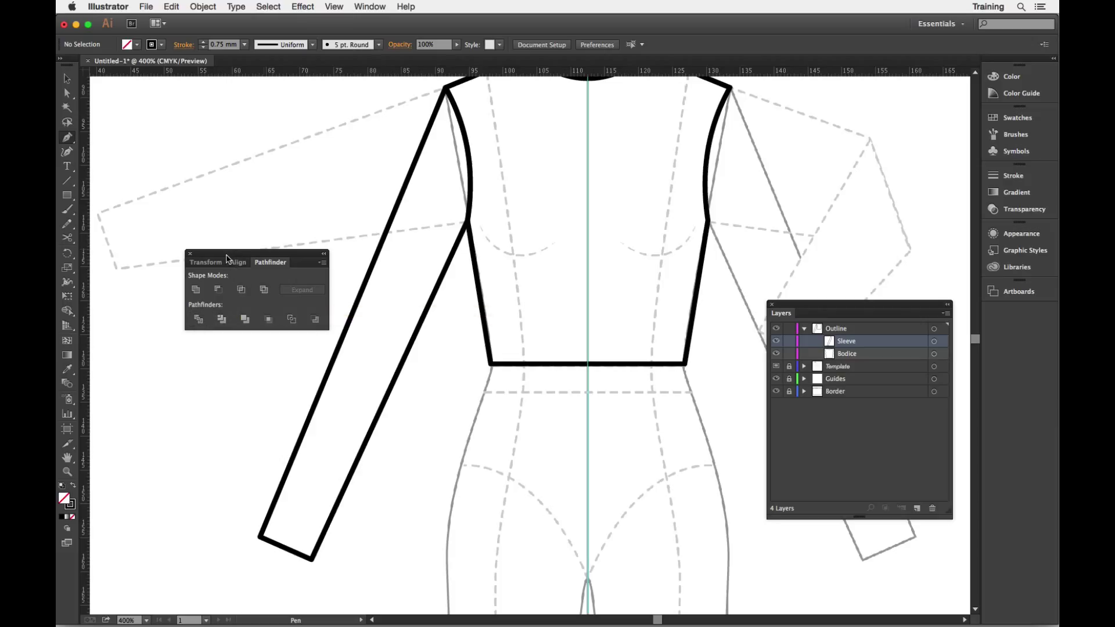
{"action": "left_click_drag", "start_coordinate": [222, 251], "coordinate": [192, 202]}
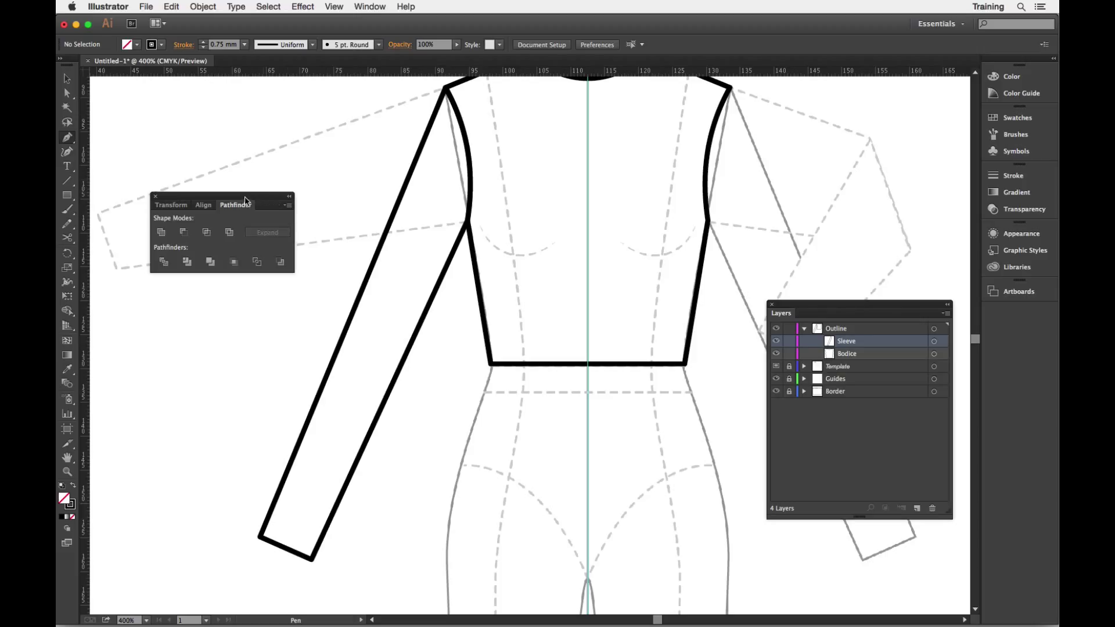
{"action": "left_click_drag", "start_coordinate": [245, 199], "coordinate": [244, 228]}
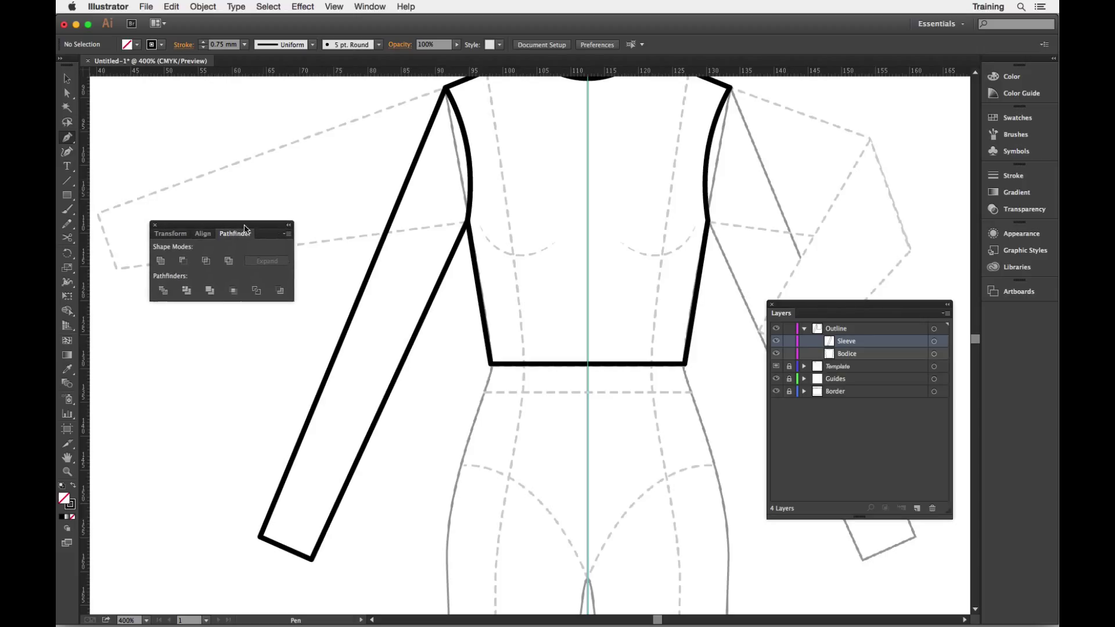
Draw a straight line across the lower sleeve with the Line Segment tool
{"action": "left_click", "coordinate": [69, 183]}
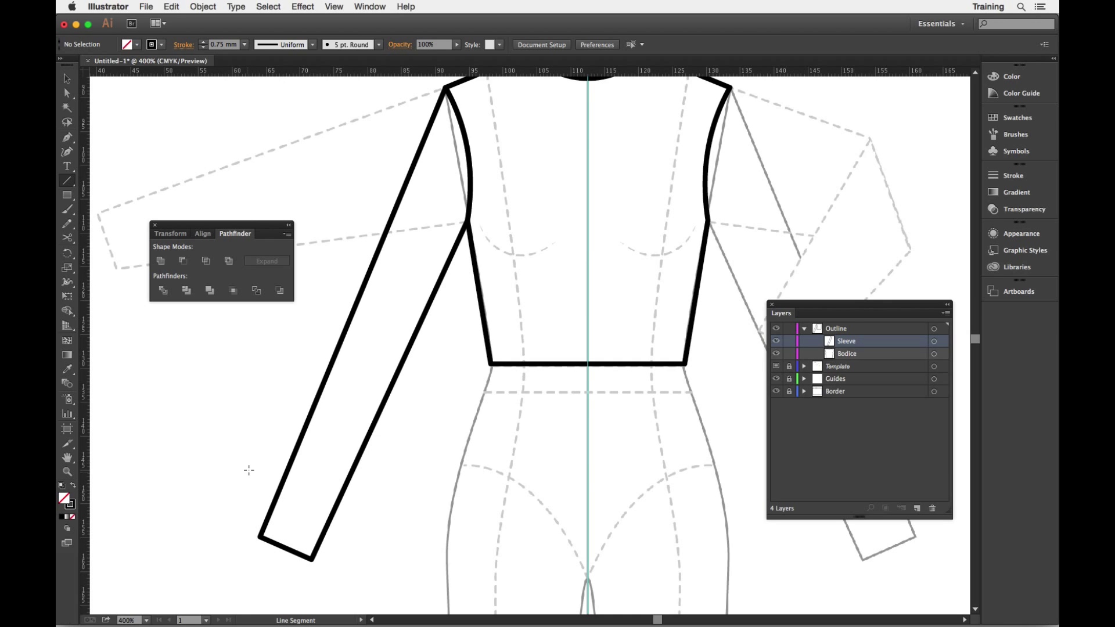
{"action": "left_click_drag", "start_coordinate": [251, 466], "coordinate": [364, 514]}
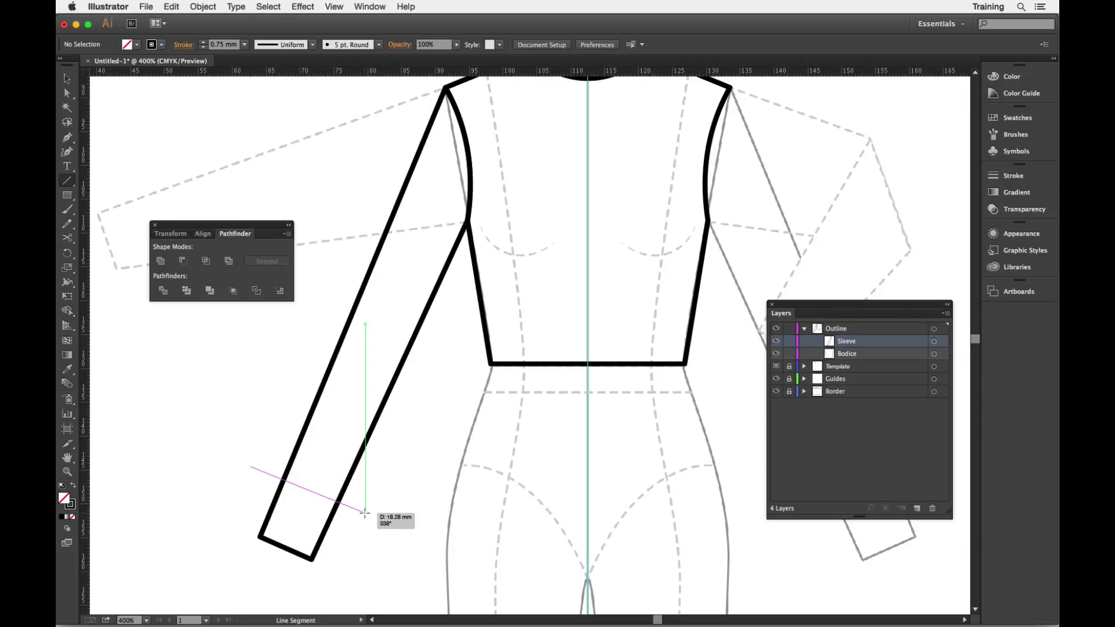
{"action": "left_click_drag", "start_coordinate": [364, 513], "coordinate": [366, 513]}
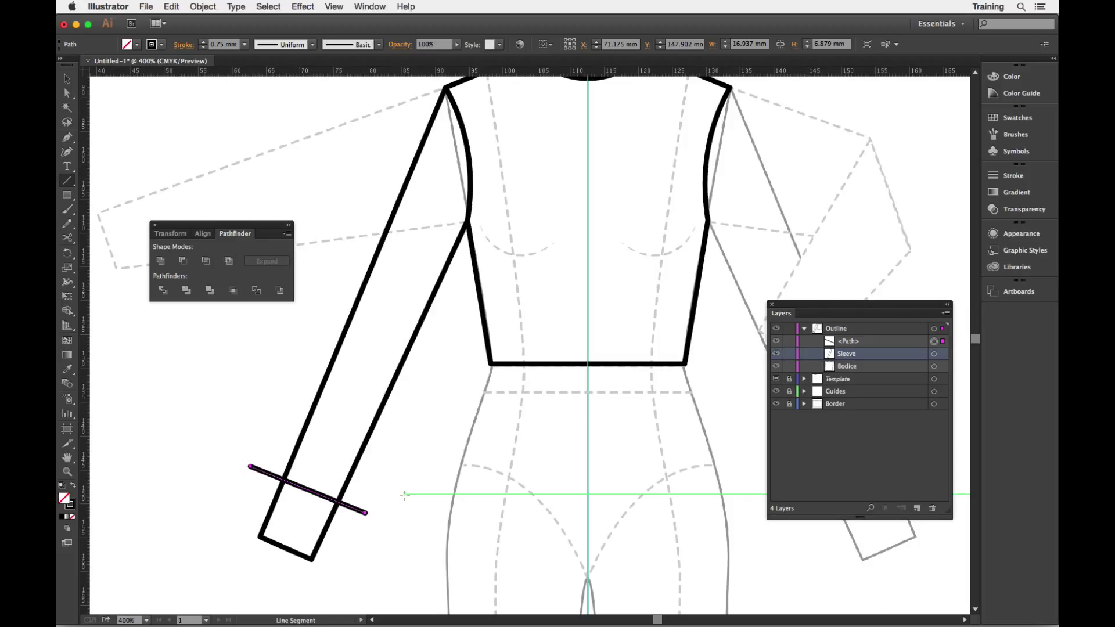
Nudge the cuff line with the arrow keys to where the cuff begins
{"action": "key", "text": "Down"}
{"action": "key", "text": "Down"}
{"action": "key", "text": "Down"}
{"action": "key", "text": "Down"}
{"action": "key", "text": "Down"}
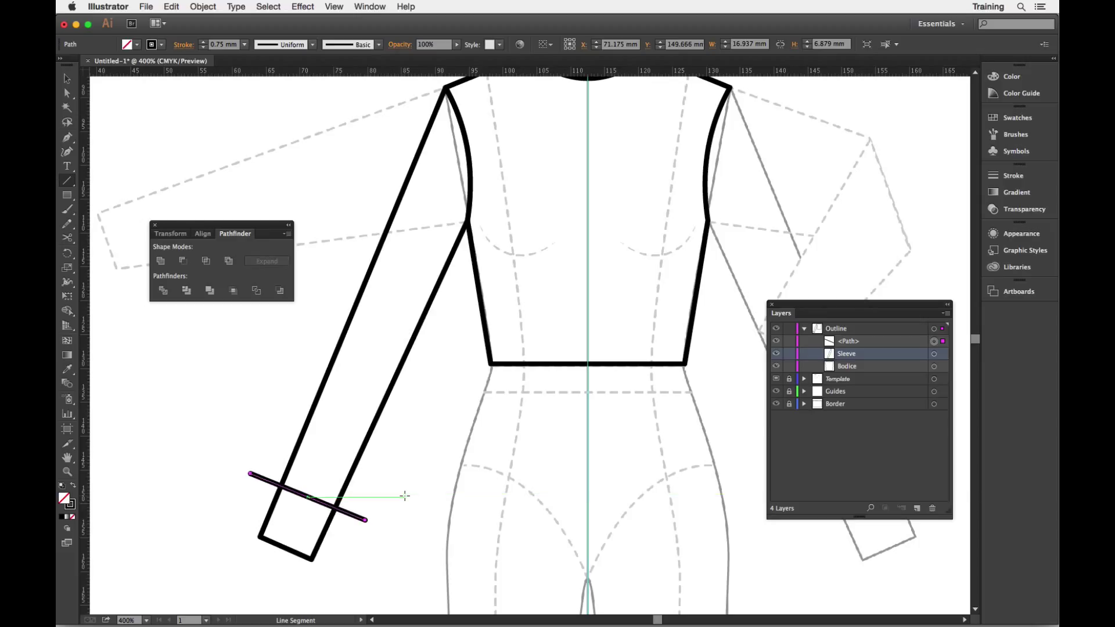
{"action": "key", "text": "Down"}
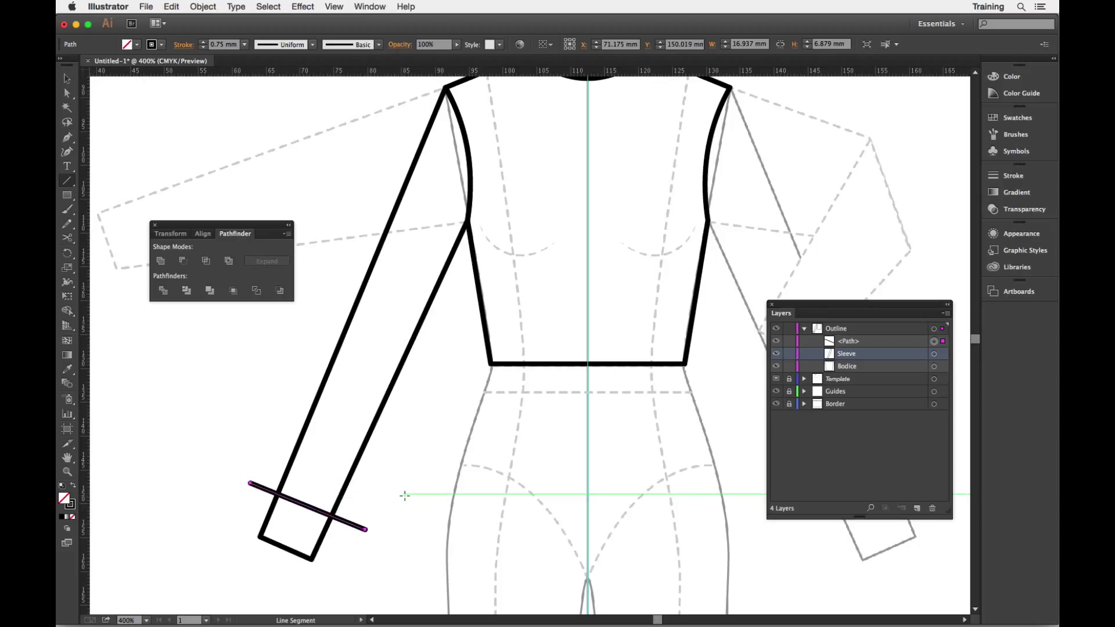
{"action": "key", "text": "Up"}
{"action": "key", "text": "Down"}
{"action": "key", "text": "Down"}
{"action": "key", "text": "Up"}
{"action": "key", "text": "Up"}
{"action": "key", "text": "Up"}
{"action": "key", "text": "Up"}
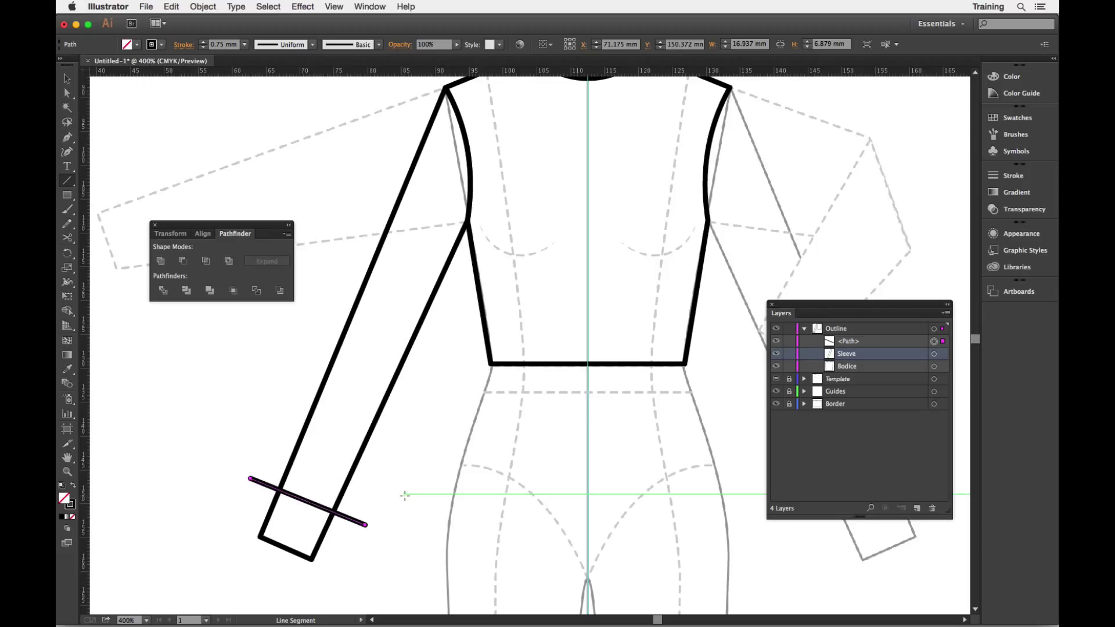
{"action": "key", "text": "Down"}
{"action": "key", "text": "Down"}
{"action": "key", "text": "Down"}
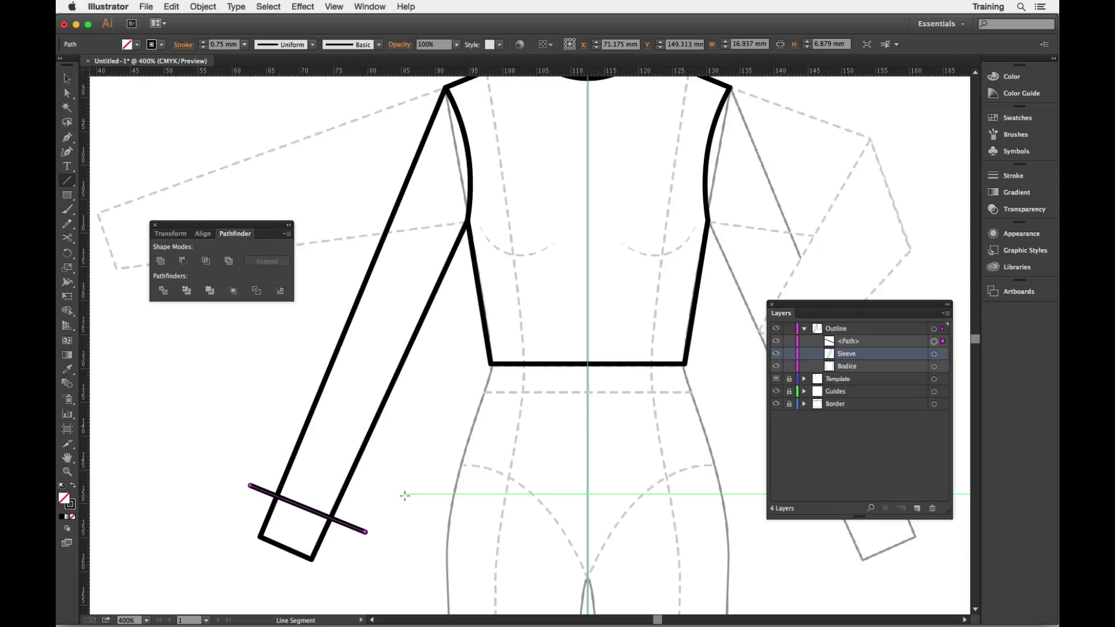
{"action": "key", "text": "Up"}
{"action": "key", "text": "Up"}
{"action": "key", "text": "Up"}
{"action": "key", "text": "Up"}
{"action": "key", "text": "Up"}
{"action": "key", "text": "Up"}
{"action": "key", "text": "Down"}
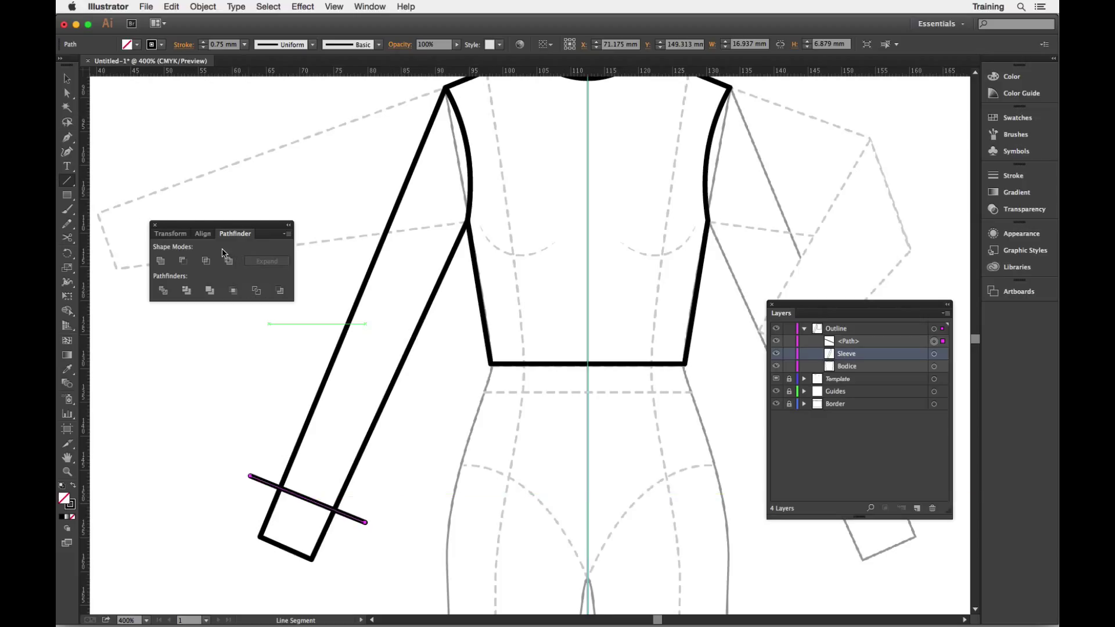
Marquee-select the sleeve and cuff line, then apply Pathfinder Divide
{"action": "key", "text": "a"}
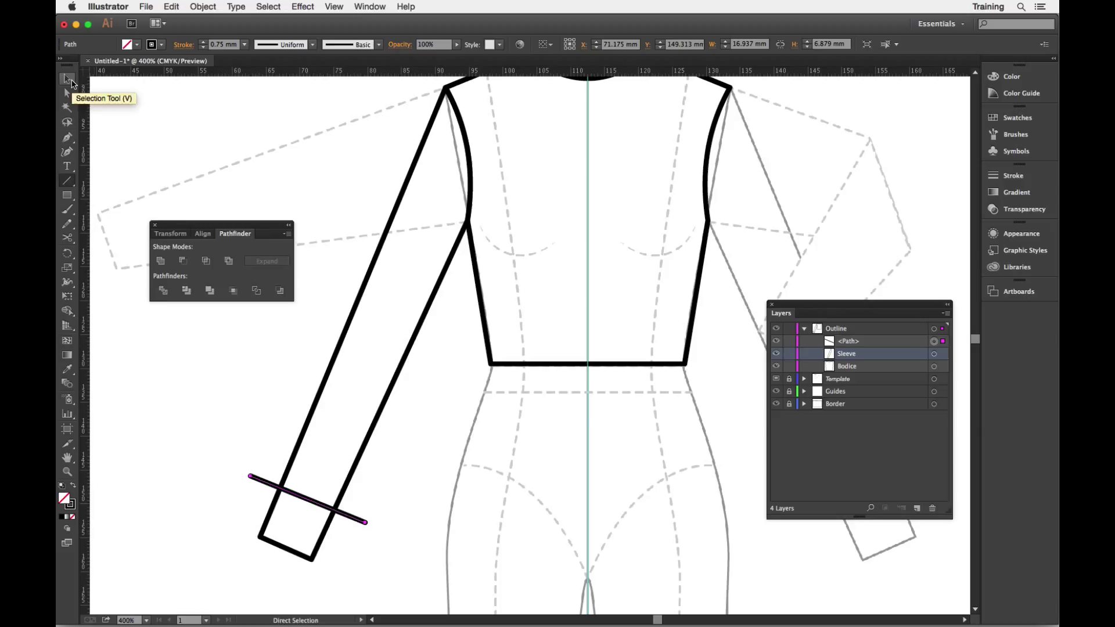
{"action": "left_click", "coordinate": [68, 80]}
{"action": "left_click", "coordinate": [178, 391]}
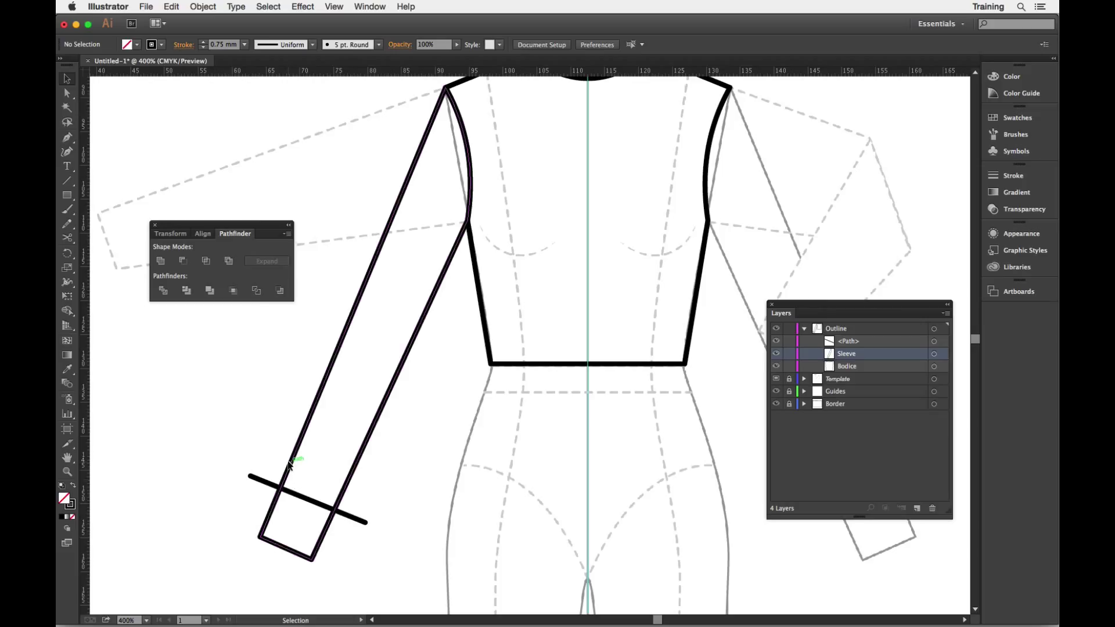
{"action": "left_click", "coordinate": [289, 465]}
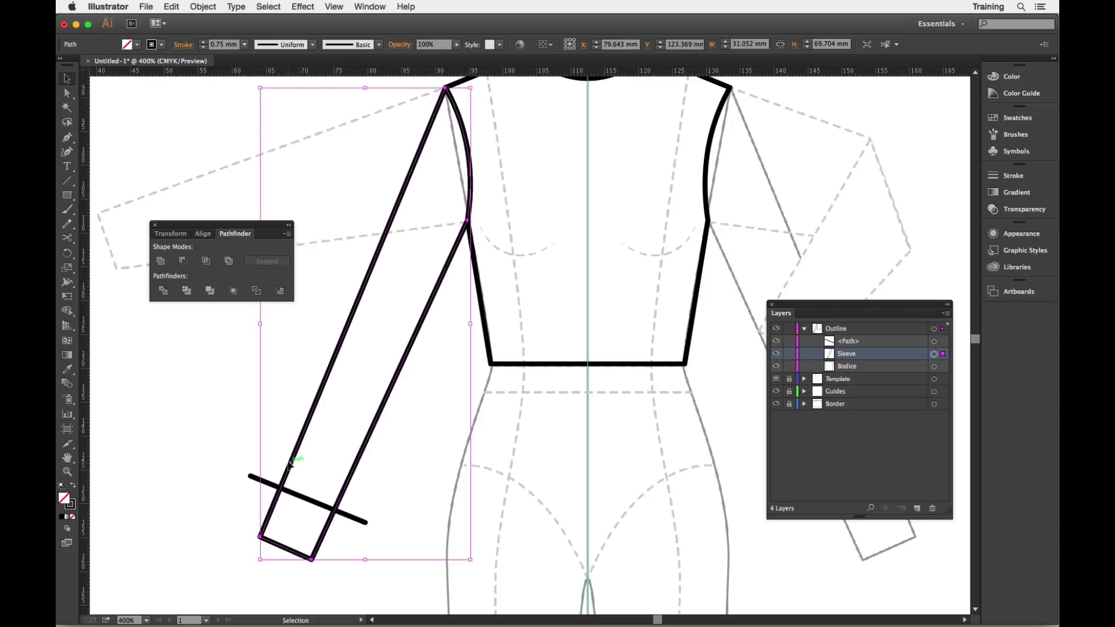
{"action": "left_click", "coordinate": [268, 485], "text": "shift"}
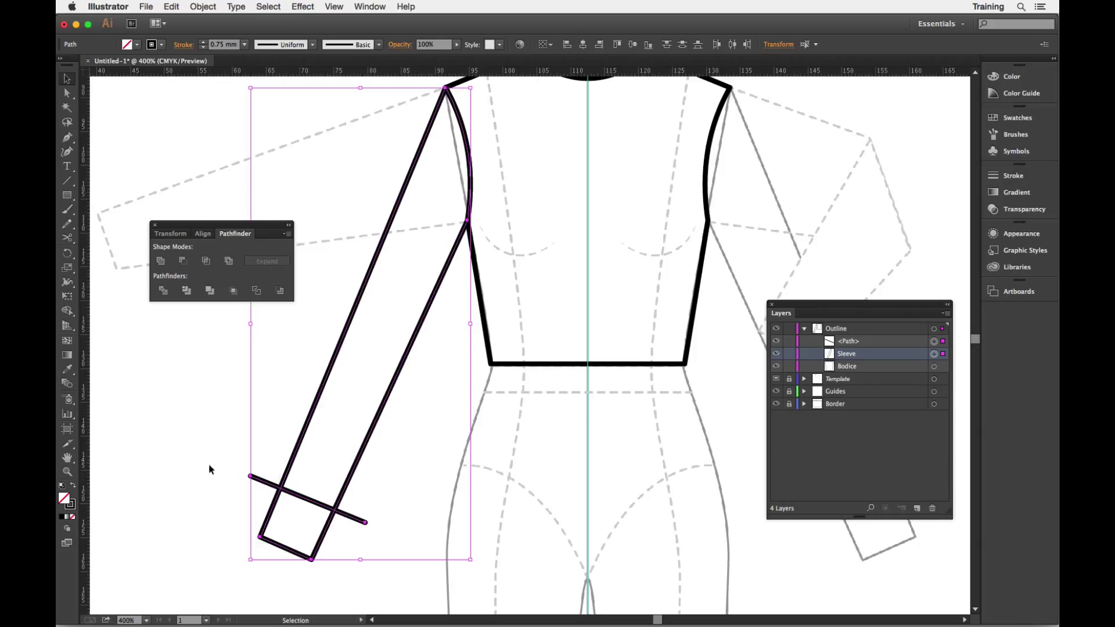
{"action": "left_click", "coordinate": [181, 458]}
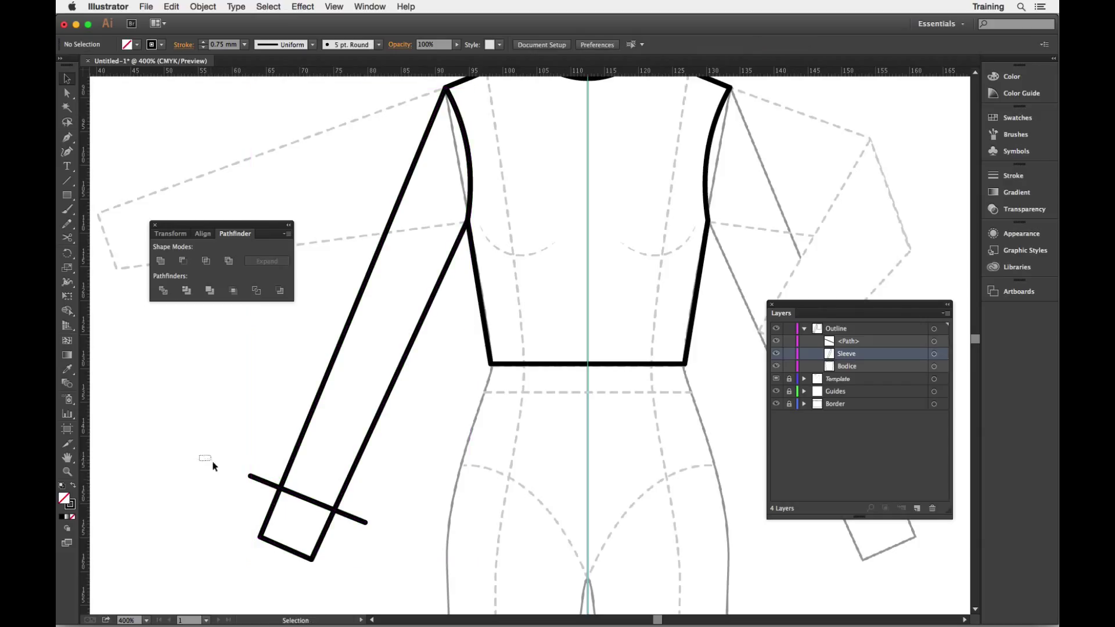
{"action": "left_click_drag", "start_coordinate": [199, 456], "coordinate": [357, 567]}
{"action": "scroll", "coordinate": [305, 592], "scroll_direction": "down", "scroll_amount": 3}
{"action": "scroll", "coordinate": [304, 592], "scroll_direction": "left", "scroll_amount": 3}
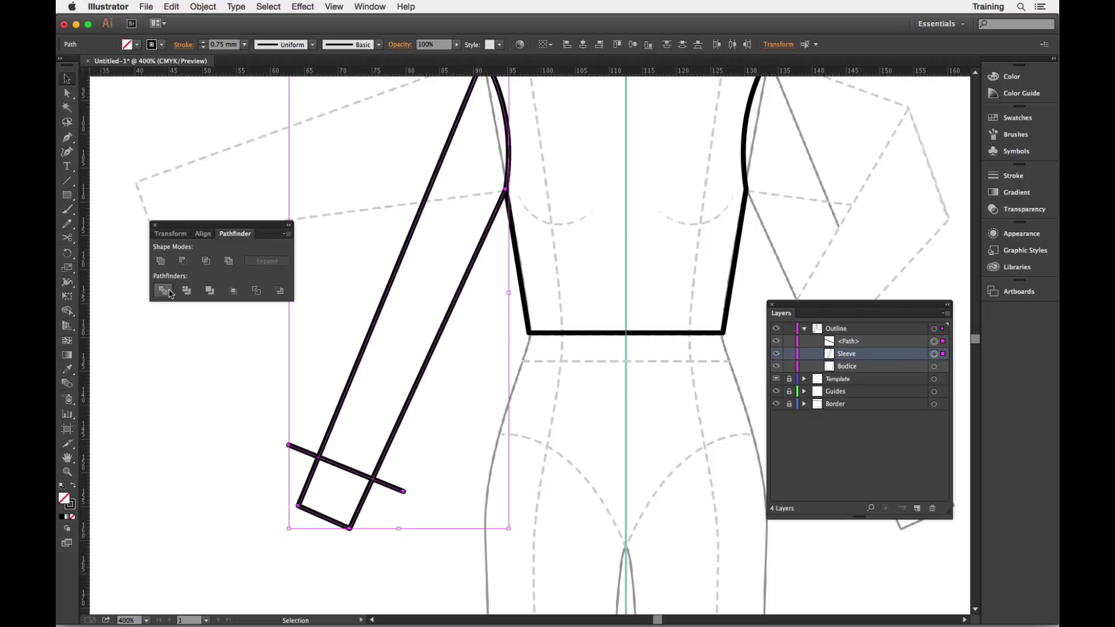
{"action": "left_click", "coordinate": [163, 296]}
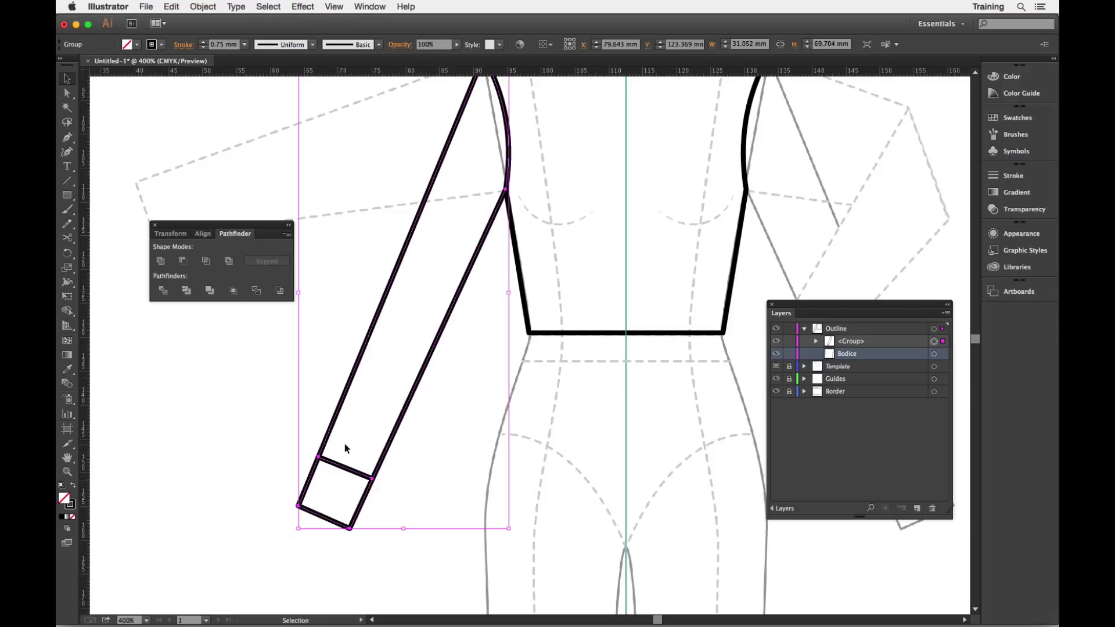
Expand the new group in Layers and toggle each path's visibility to identify upper sleeve and cuff
{"action": "left_click_drag", "start_coordinate": [837, 308], "coordinate": [594, 323]}
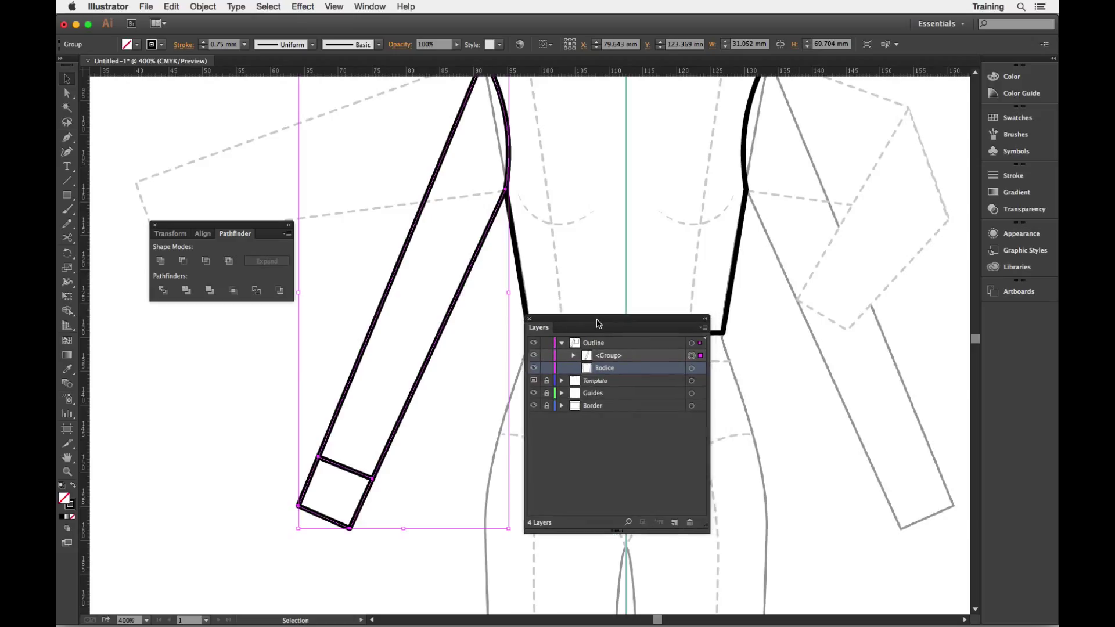
{"action": "left_click", "coordinate": [574, 356]}
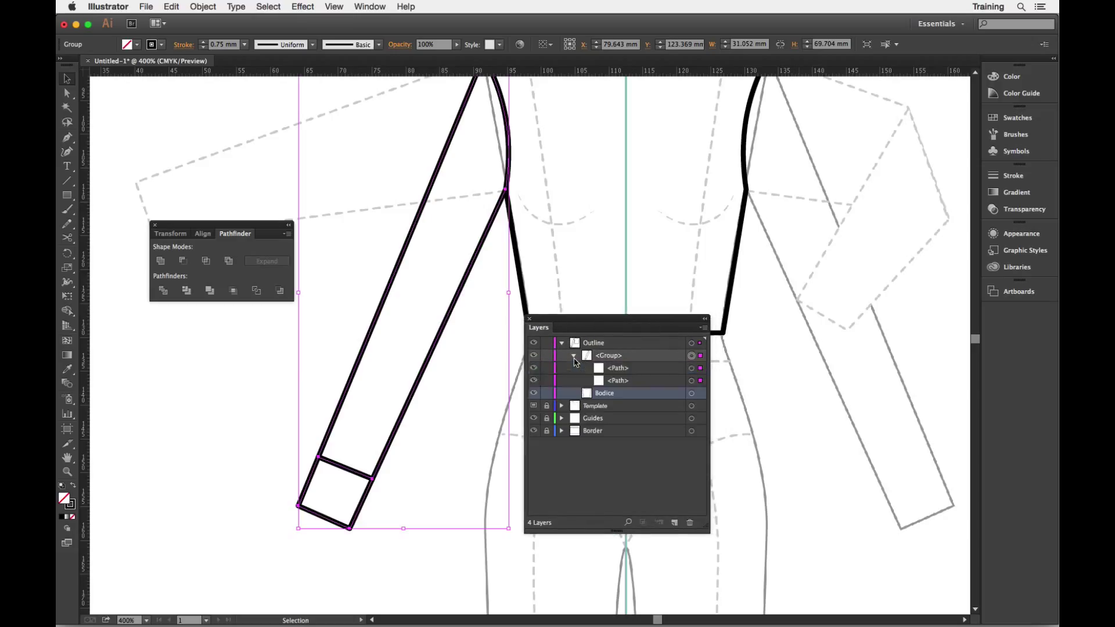
{"action": "left_click", "coordinate": [534, 371]}
{"action": "left_click", "coordinate": [534, 371]}
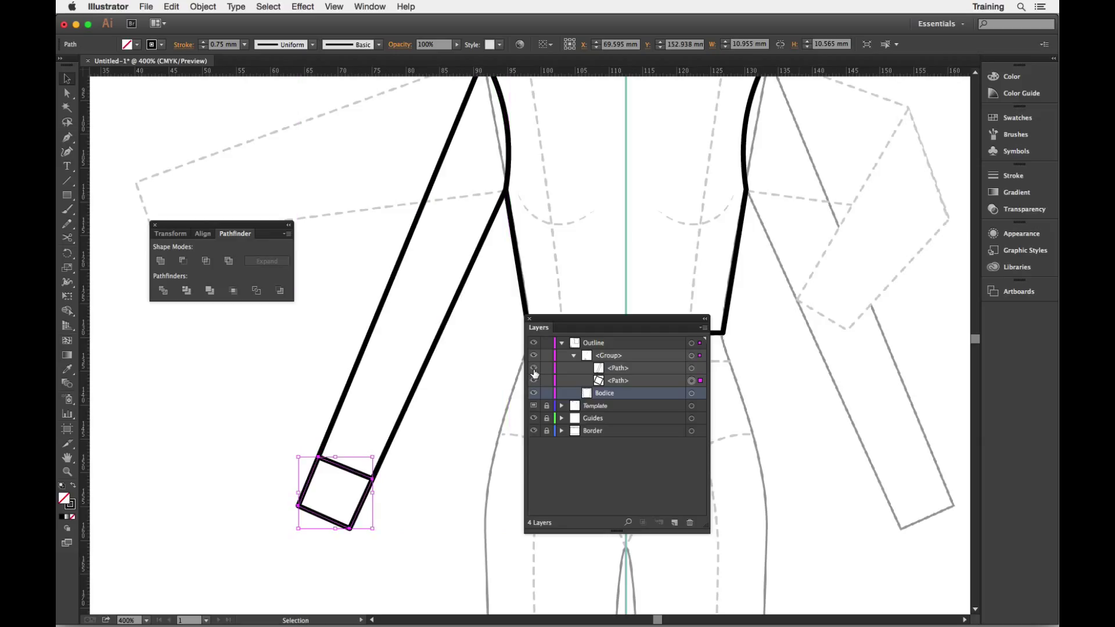
{"action": "left_click", "coordinate": [533, 380]}
{"action": "left_click", "coordinate": [533, 381]}
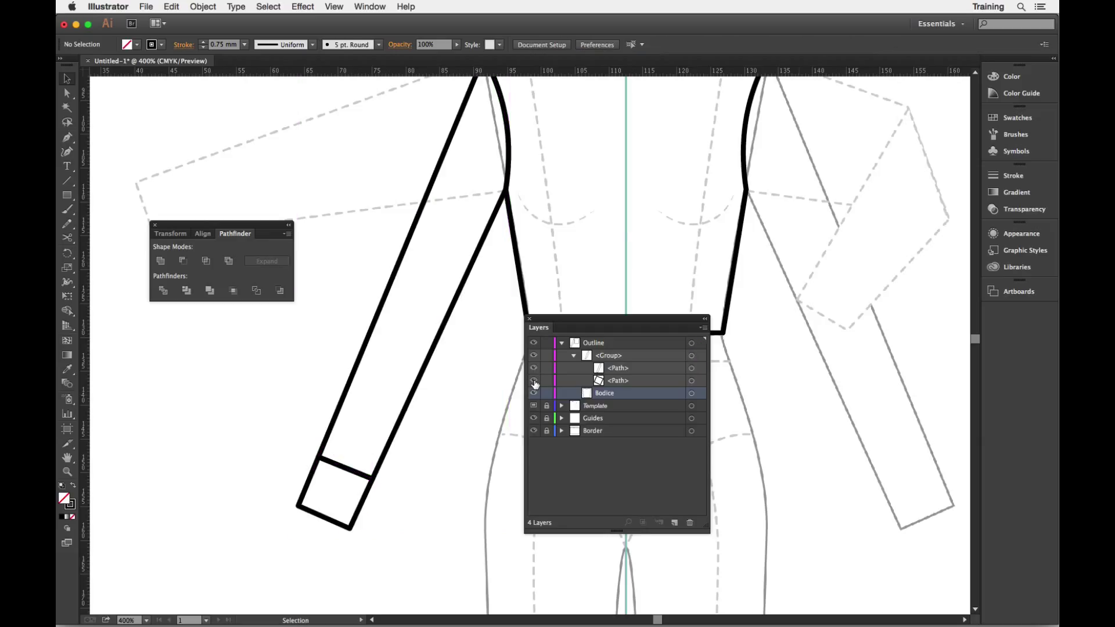
{"action": "scroll", "coordinate": [330, 452], "scroll_direction": "up", "scroll_amount": 2}
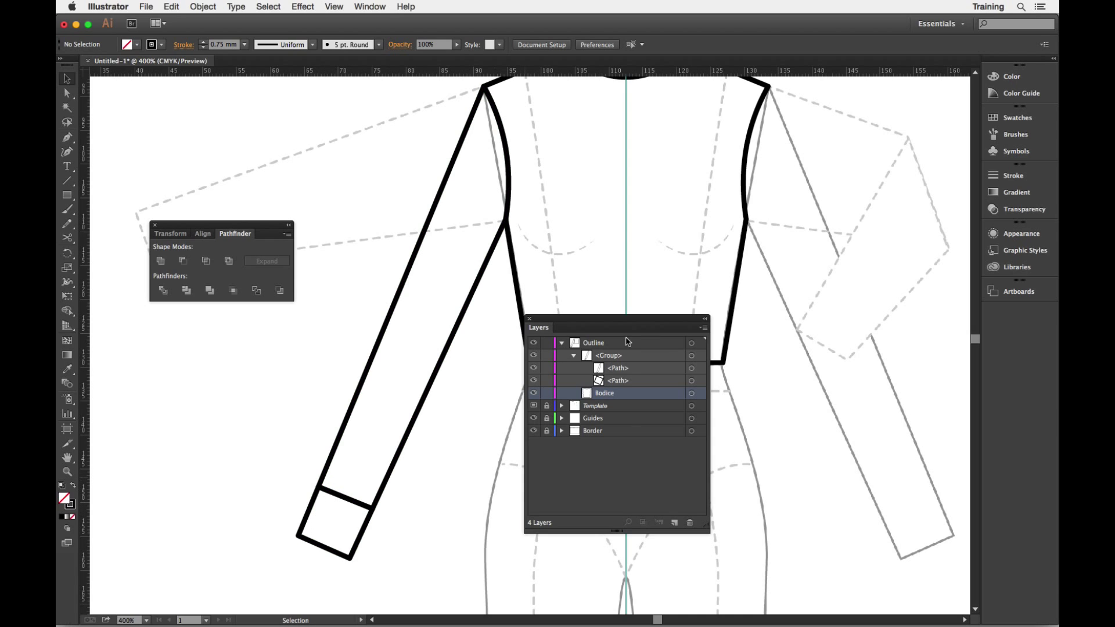
Rename the group to 'Sleeve' and its first path to 'Upper sleeve'
{"action": "double_click", "coordinate": [613, 356]}
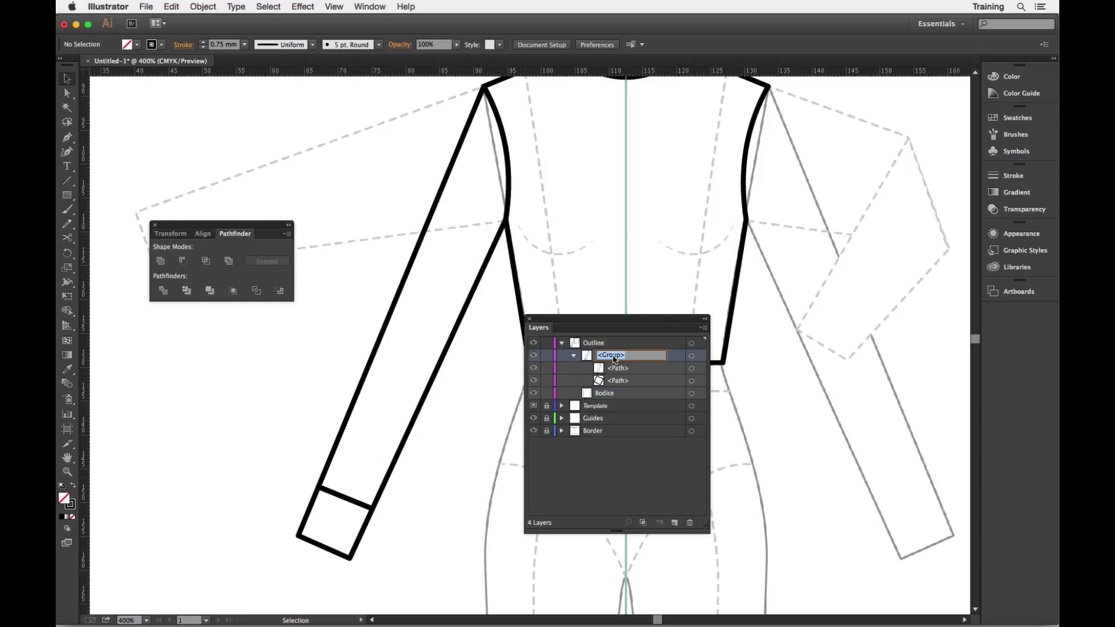
{"action": "type", "text": "Sleeve"}
{"action": "double_click", "coordinate": [623, 372]}
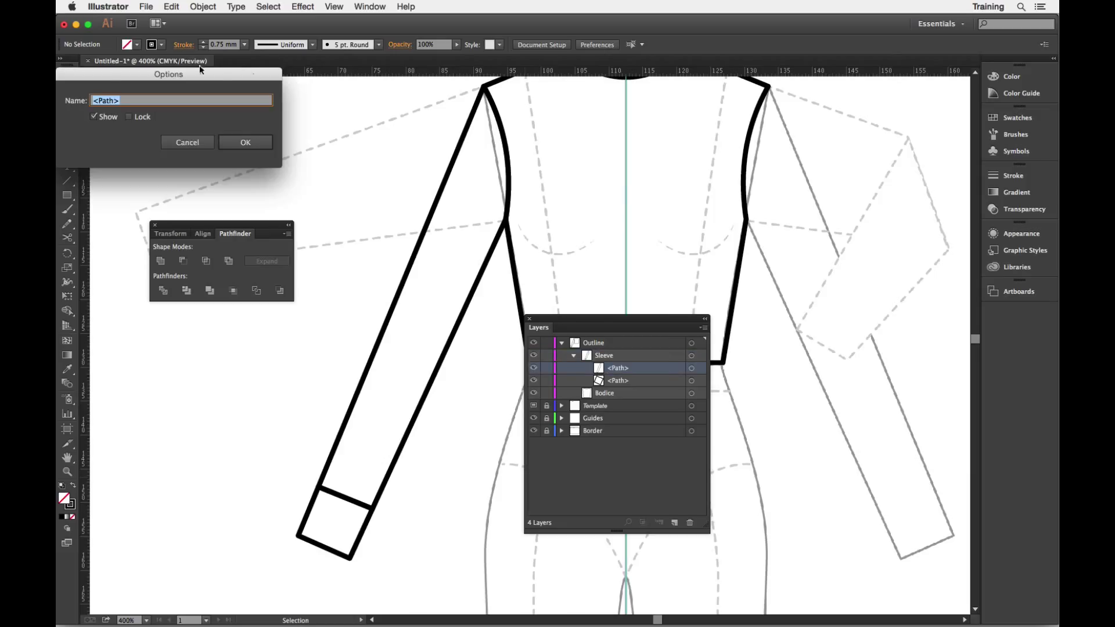
{"action": "left_click_drag", "start_coordinate": [219, 79], "coordinate": [507, 190]}
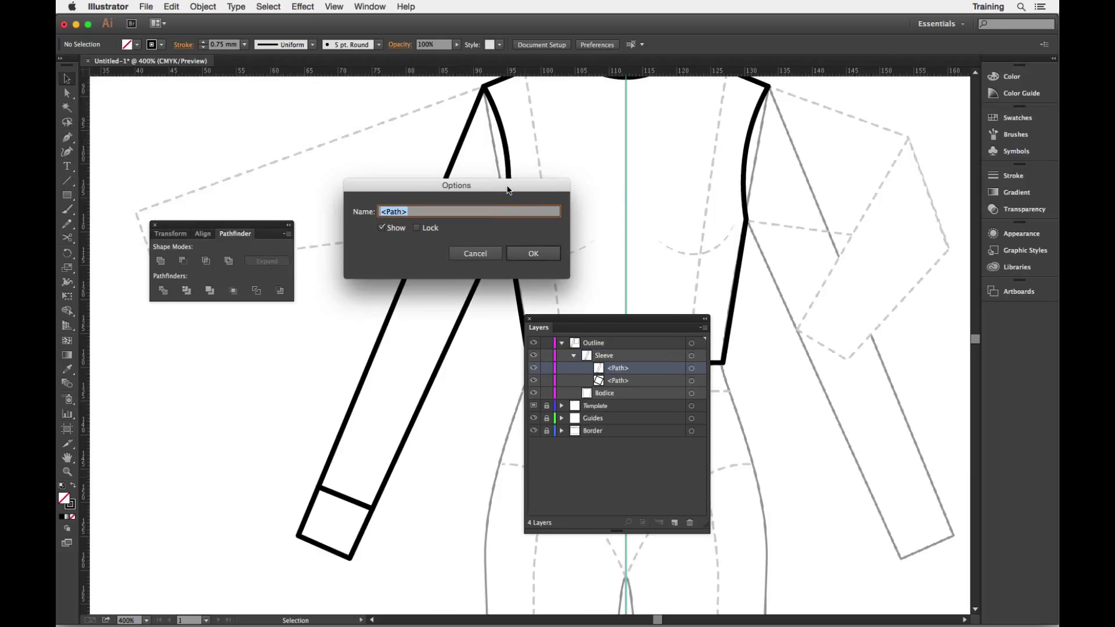
{"action": "type", "text": "Upper sleeve"}
{"action": "left_click", "coordinate": [533, 253]}
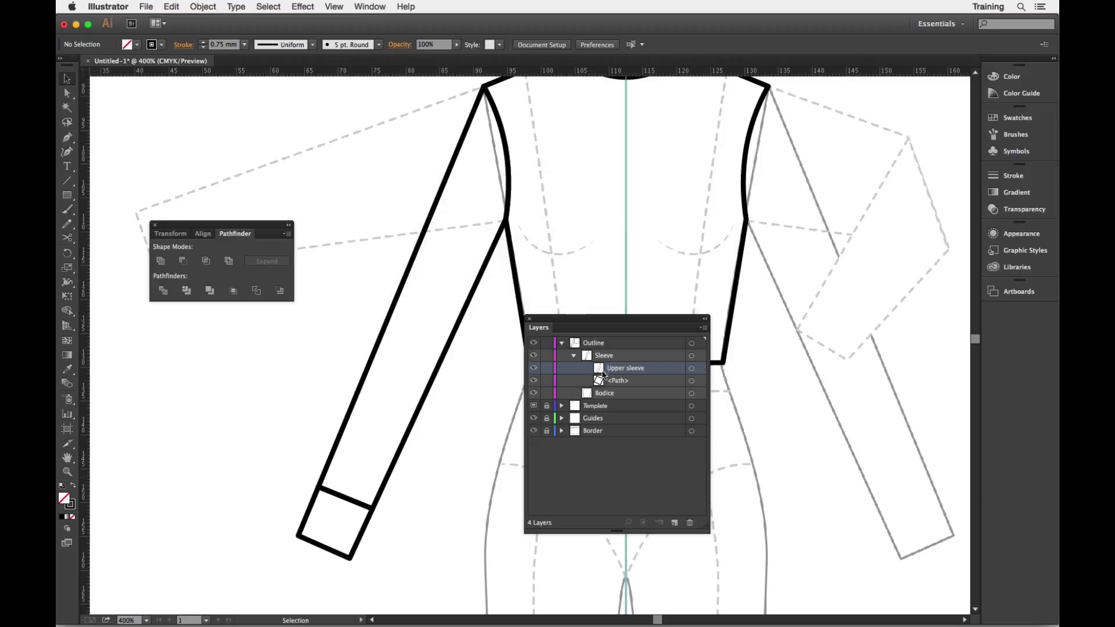
Rename the second sleeve path to 'Cuff'
{"action": "left_click", "coordinate": [618, 381]}
{"action": "double_click", "coordinate": [616, 380]}
{"action": "type", "text": "C"}
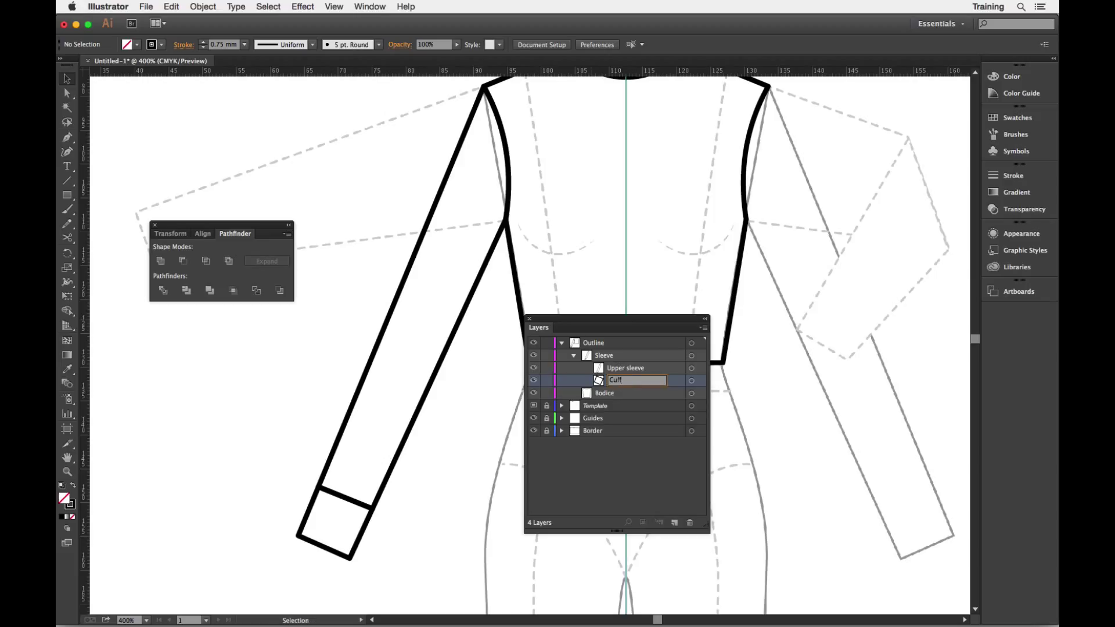
{"action": "type", "text": "uff"}
{"action": "left_click", "coordinate": [567, 455]}
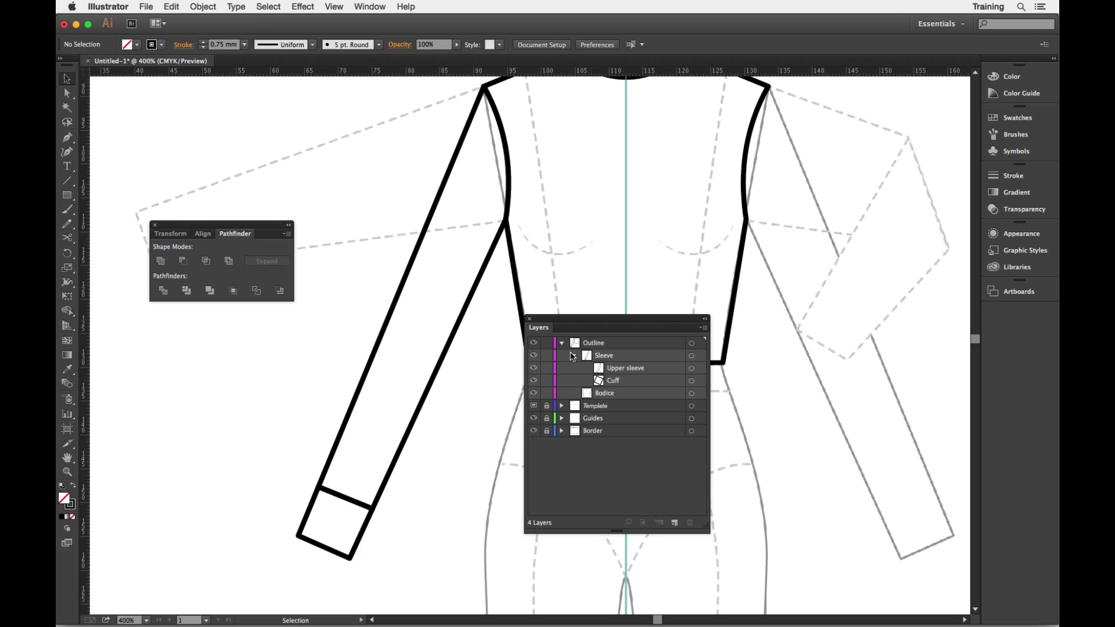
Toggle Sleeve, Cuff and Upper sleeve visibility to check each piece, then move the Layers panel aside
{"action": "left_click", "coordinate": [534, 355]}
{"action": "left_click", "coordinate": [533, 356]}
{"action": "left_click", "coordinate": [534, 381]}
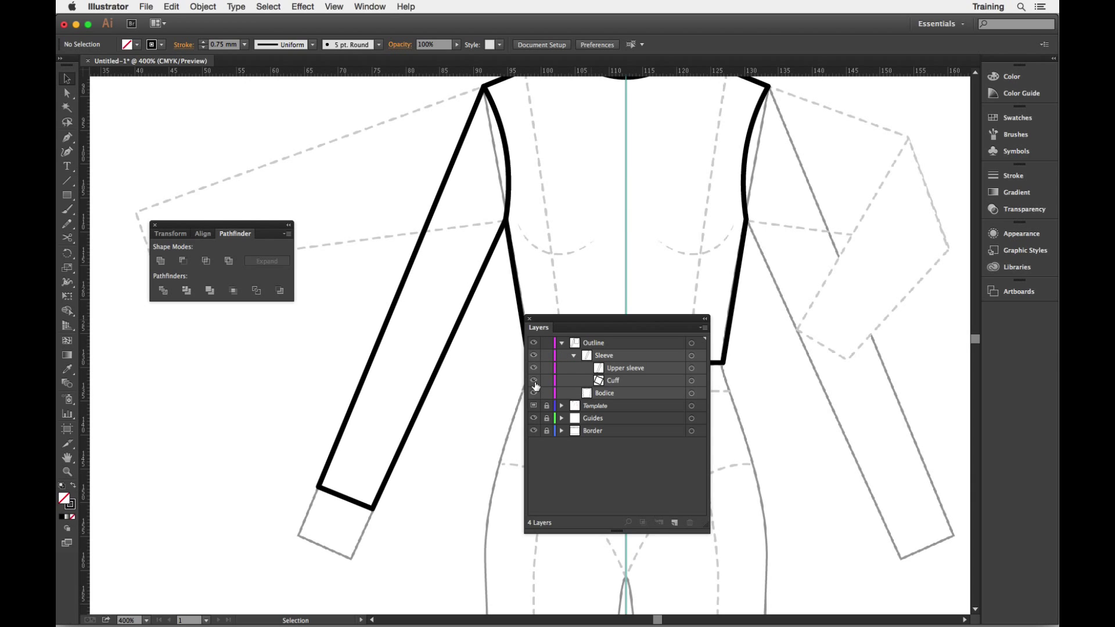
{"action": "left_click", "coordinate": [534, 381]}
{"action": "left_click", "coordinate": [534, 368]}
{"action": "left_click", "coordinate": [534, 368]}
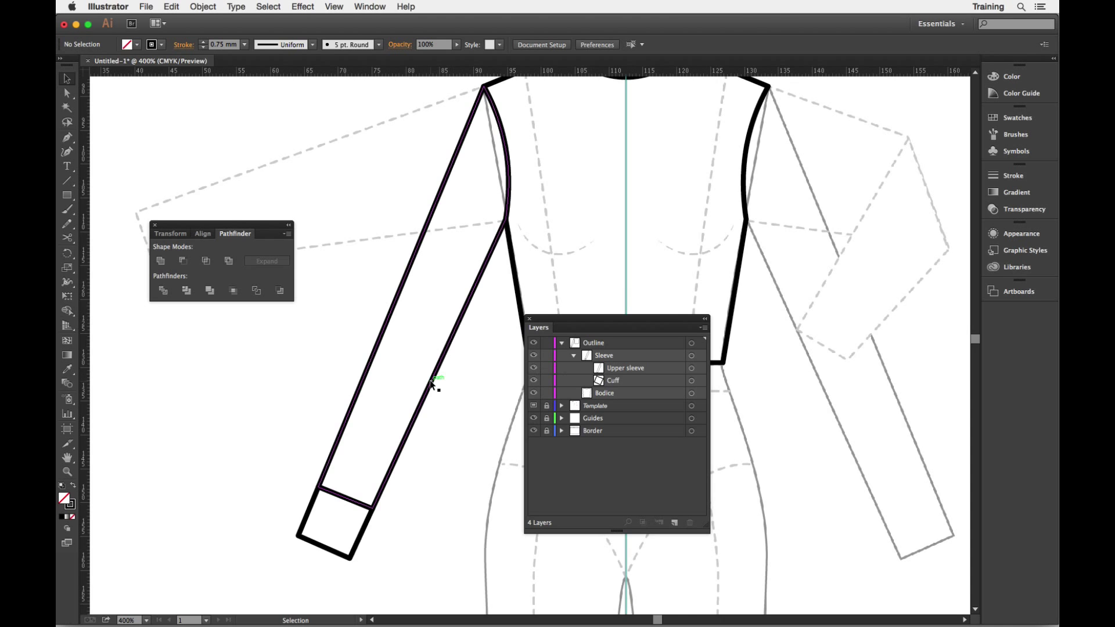
{"action": "scroll", "coordinate": [433, 381], "scroll_direction": "right", "scroll_amount": 8}
{"action": "scroll", "coordinate": [420, 387], "scroll_direction": "up", "scroll_amount": 4}
{"action": "scroll", "coordinate": [421, 388], "scroll_direction": "right", "scroll_amount": 2}
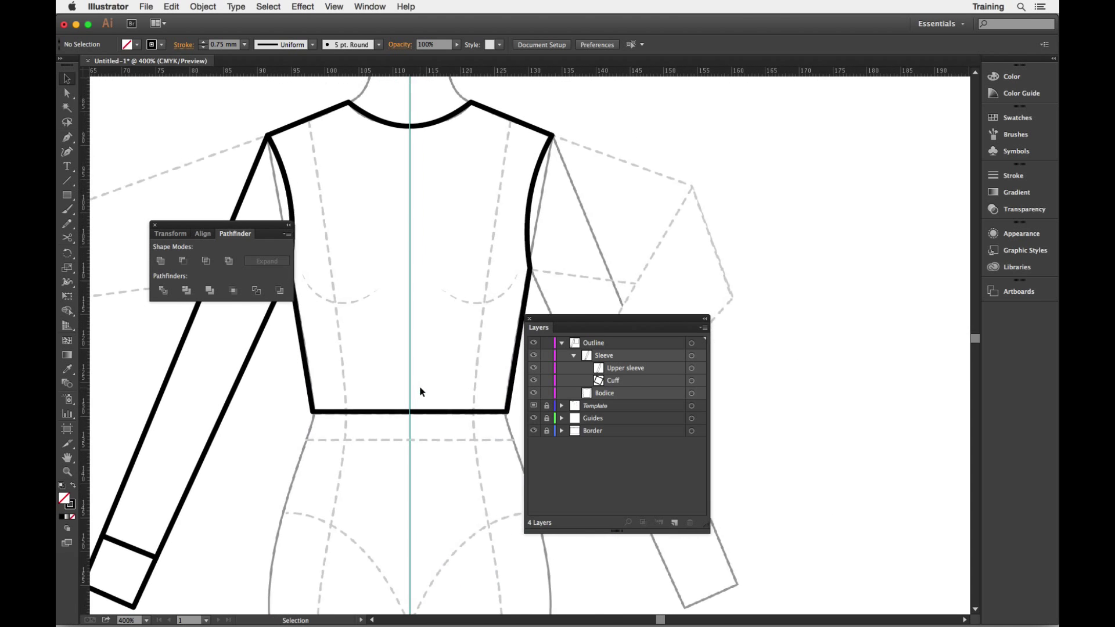
{"action": "mouse_move", "coordinate": [571, 320]}
{"action": "left_mouse_down"}
{"action": "mouse_move", "coordinate": [639, 321]}
{"action": "mouse_move", "coordinate": [762, 231]}
{"action": "left_mouse_up"}
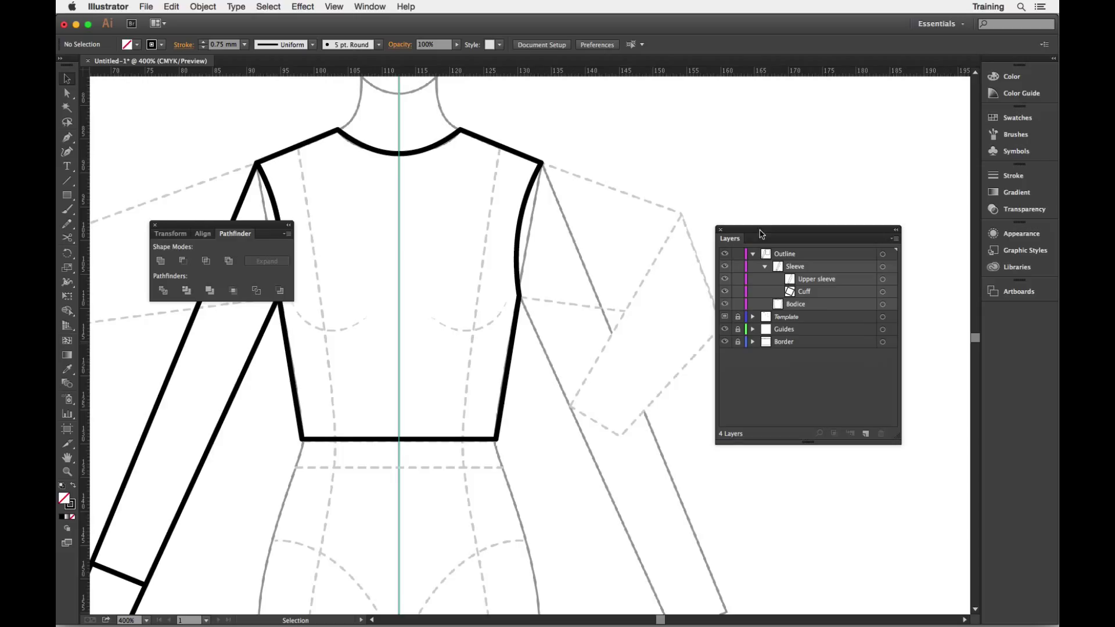
Lock Sleeve and Bodice, then trace a closed right-sleeve outline with the Pen tool
{"action": "left_click", "coordinate": [739, 269]}
{"action": "left_click", "coordinate": [739, 306]}
{"action": "left_click", "coordinate": [67, 137]}
{"action": "left_click", "coordinate": [541, 163]}
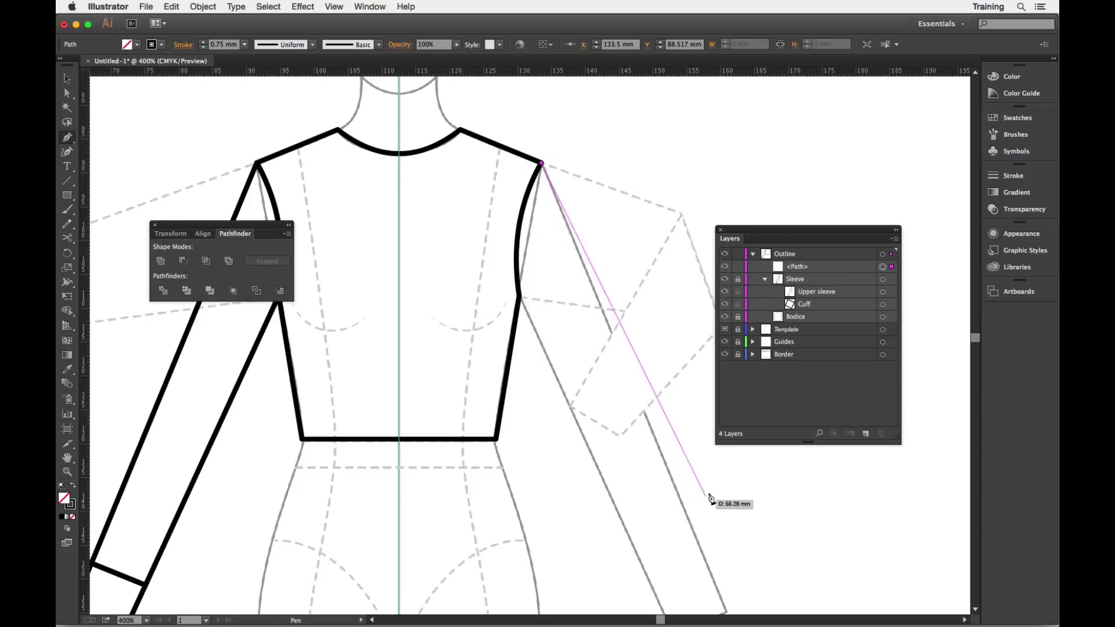
{"action": "scroll", "coordinate": [705, 499], "scroll_direction": "up", "scroll_amount": 1}
{"action": "scroll", "coordinate": [708, 492], "scroll_direction": "down", "scroll_amount": 3}
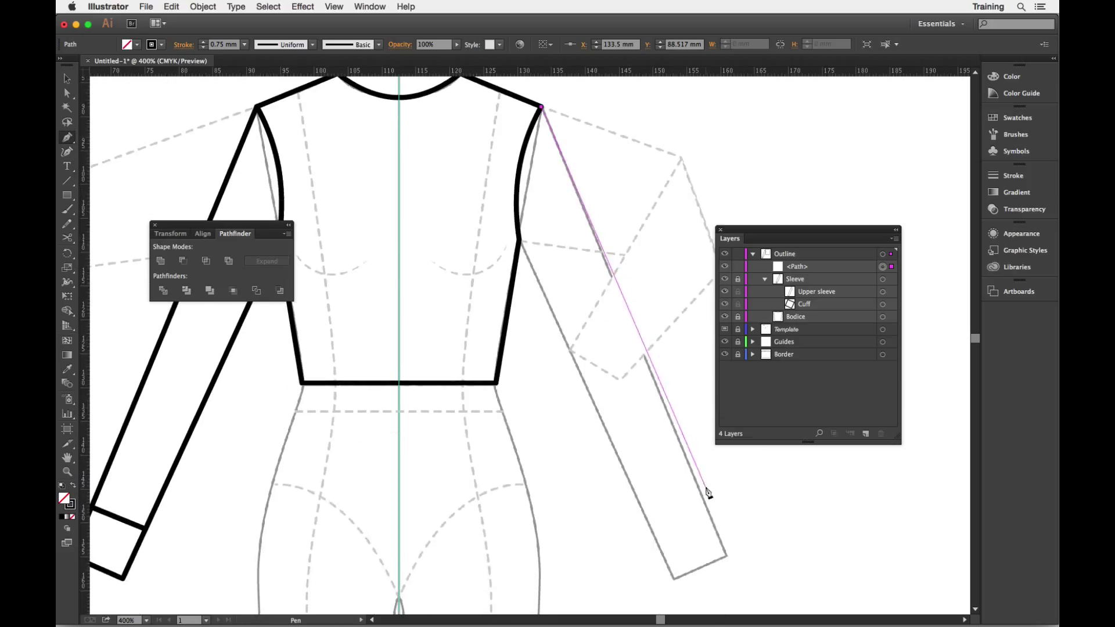
{"action": "left_click", "coordinate": [726, 555]}
{"action": "left_click", "coordinate": [672, 579]}
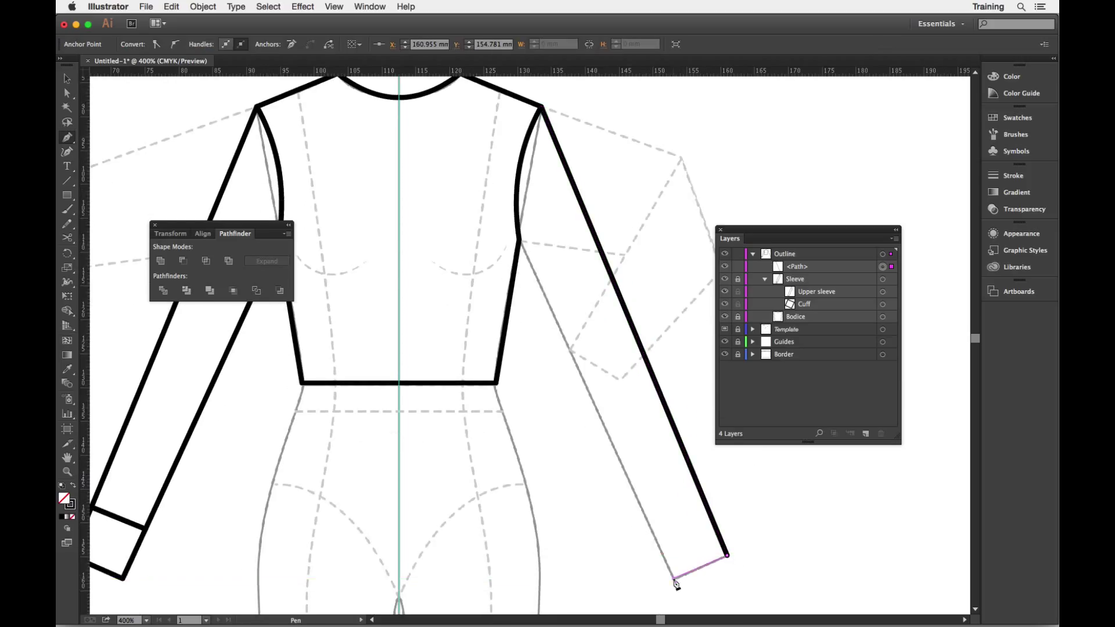
{"action": "left_click", "coordinate": [520, 240]}
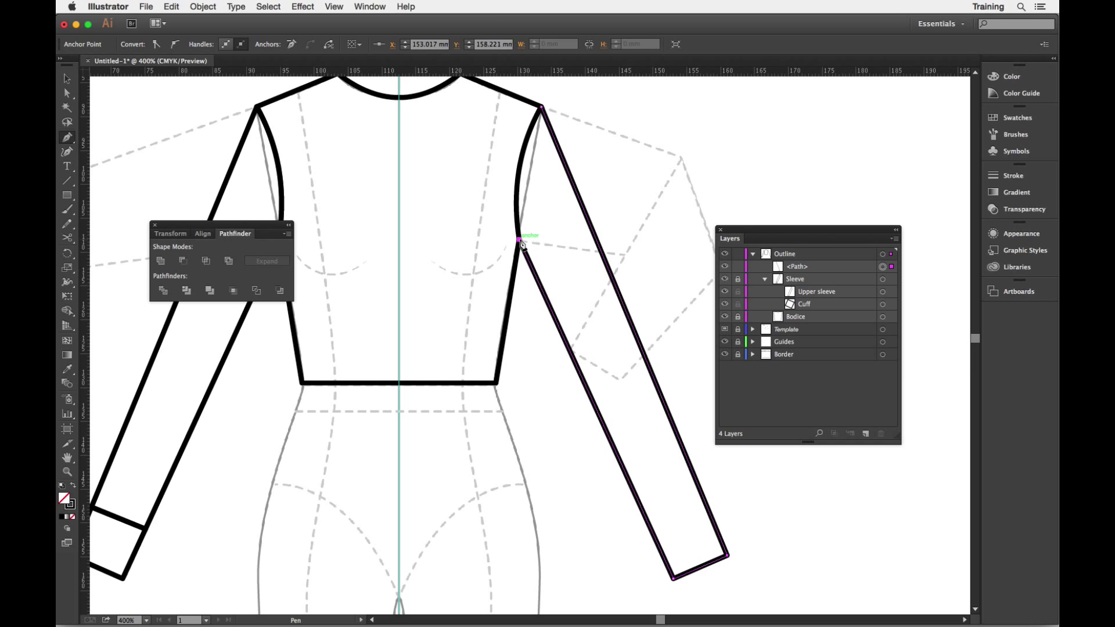
{"action": "left_click", "coordinate": [666, 169], "text": "super"}
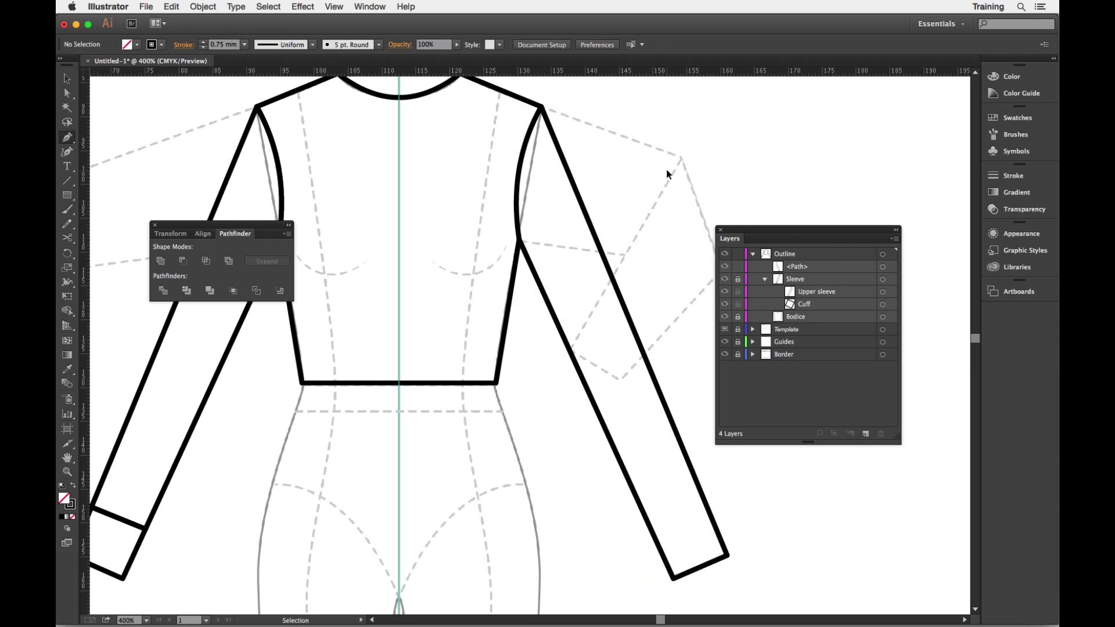
Hide the original sleeve and toggle the bodice to check the new outline
{"action": "left_click", "coordinate": [725, 280]}
{"action": "left_click", "coordinate": [725, 317]}
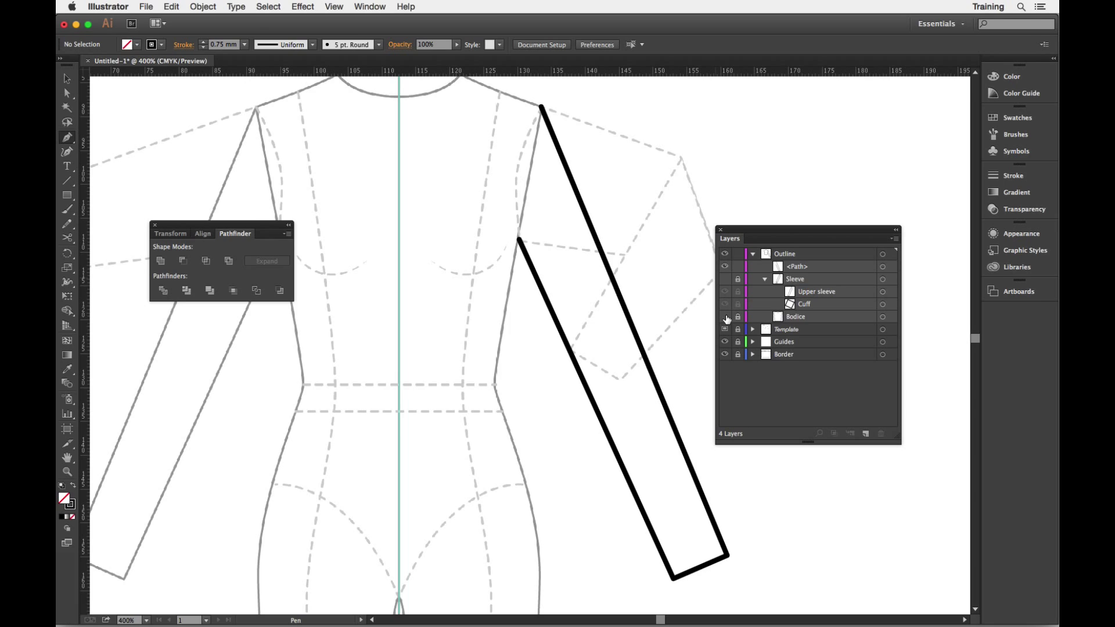
{"action": "left_click", "coordinate": [724, 316]}
{"action": "left_click", "coordinate": [725, 317]}
Hide the template, draw a cutting line across the new sleeve's lower end, and select both paths
{"action": "left_click", "coordinate": [725, 316]}
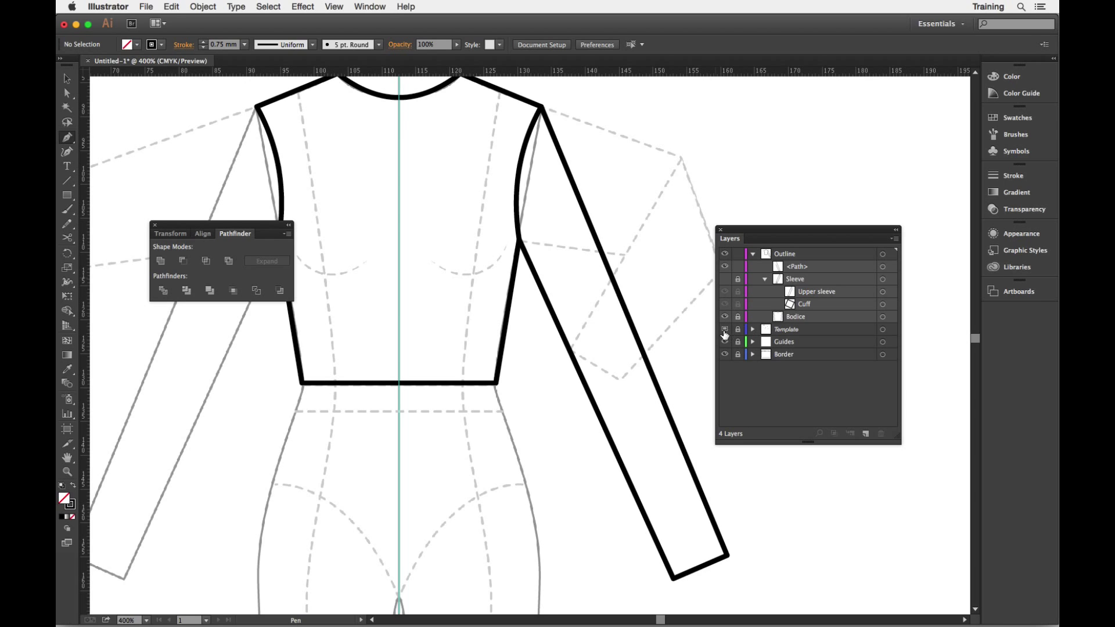
{"action": "left_click", "coordinate": [724, 329]}
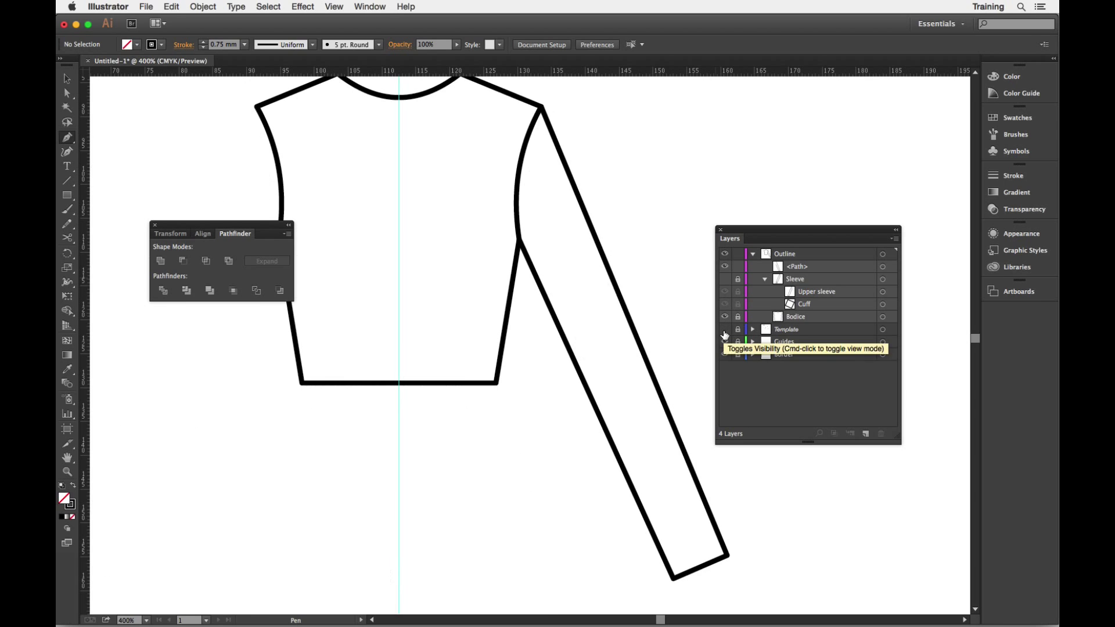
{"action": "left_click", "coordinate": [67, 180]}
{"action": "left_click_drag", "start_coordinate": [740, 489], "coordinate": [609, 546]}
{"action": "key", "text": "v"}
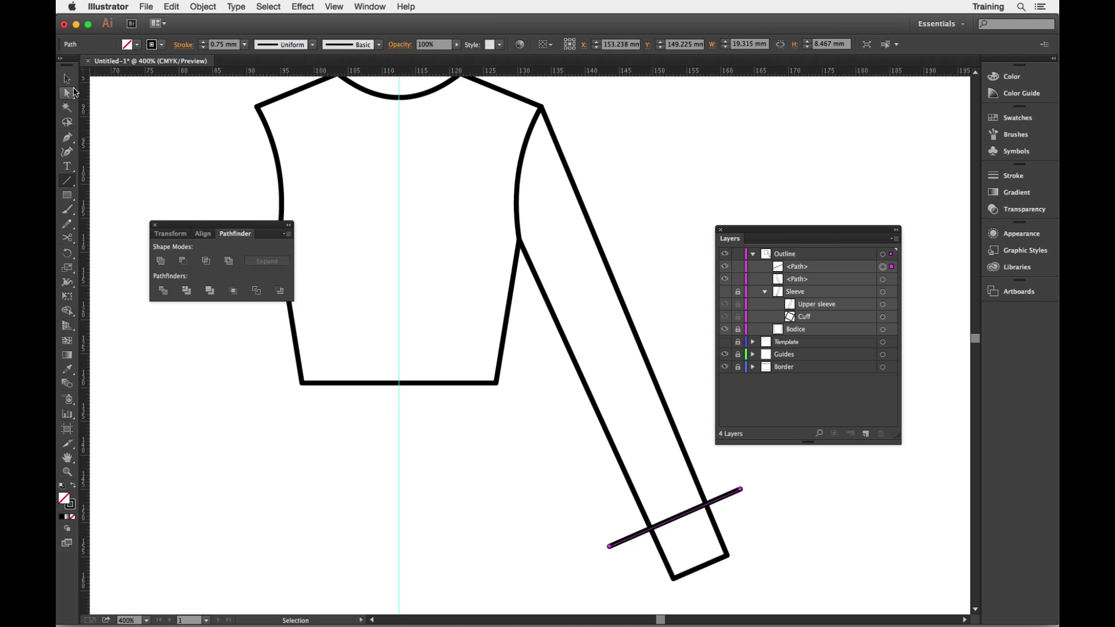
{"action": "left_click_drag", "start_coordinate": [565, 514], "coordinate": [695, 570]}
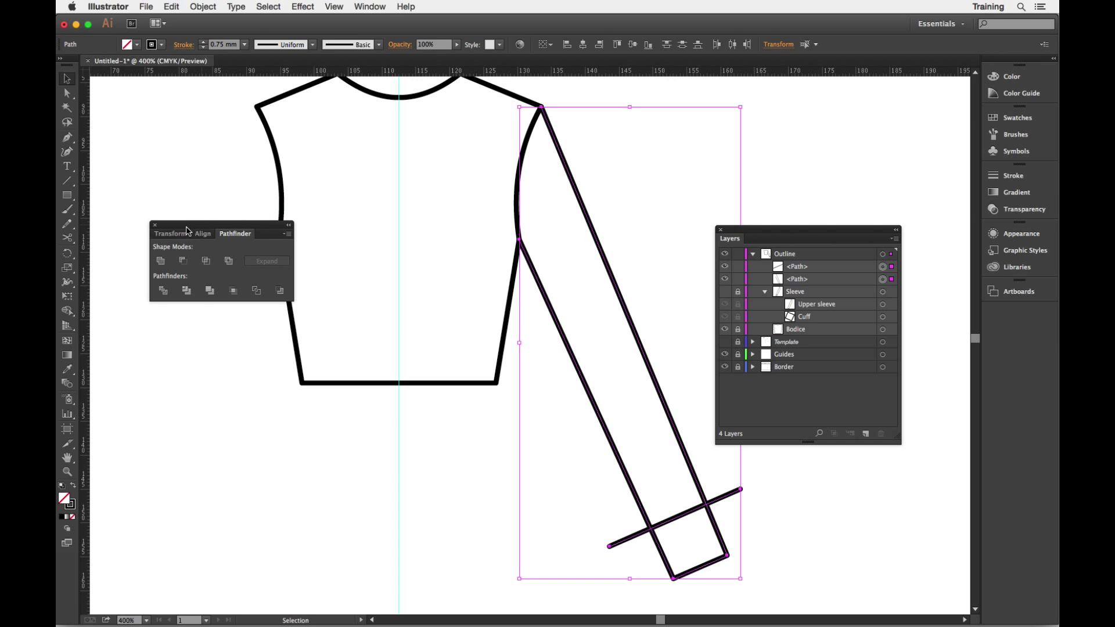
{"action": "left_click_drag", "start_coordinate": [173, 225], "coordinate": [405, 426]}
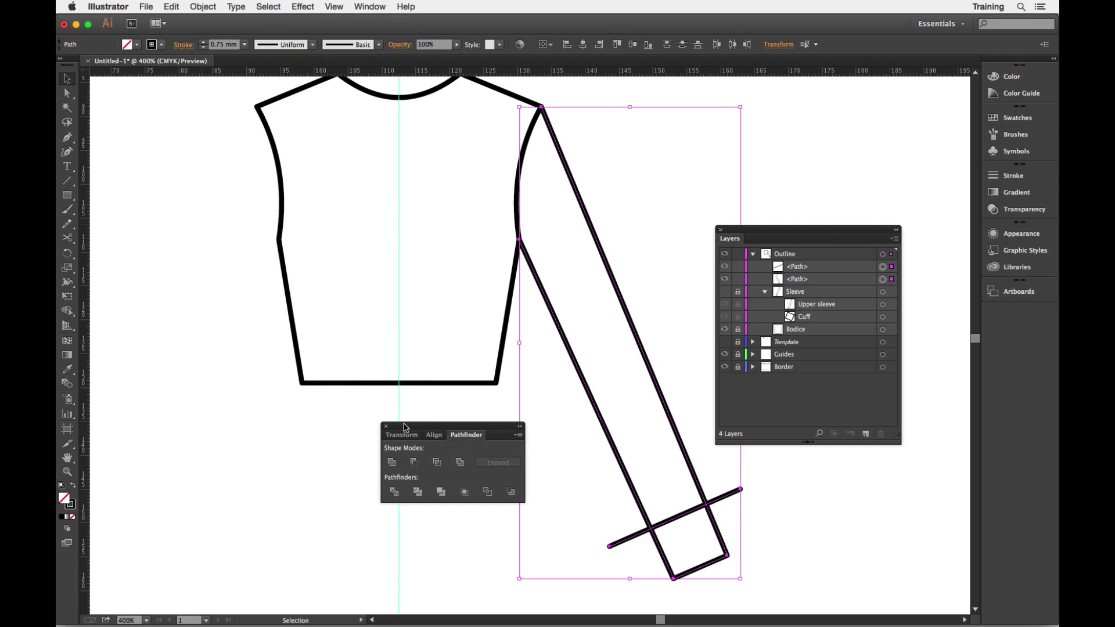
Divide the new sleeve along the cutting line and give the cuff the Default Graphic Style stroke
{"action": "left_click", "coordinate": [395, 492]}
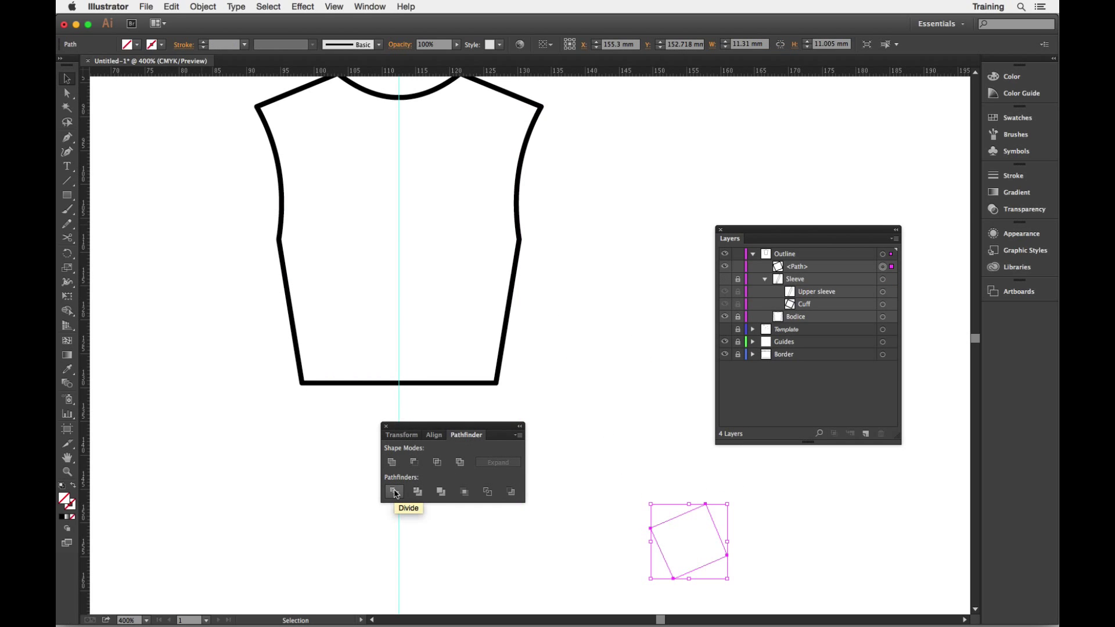
{"action": "left_click", "coordinate": [793, 541]}
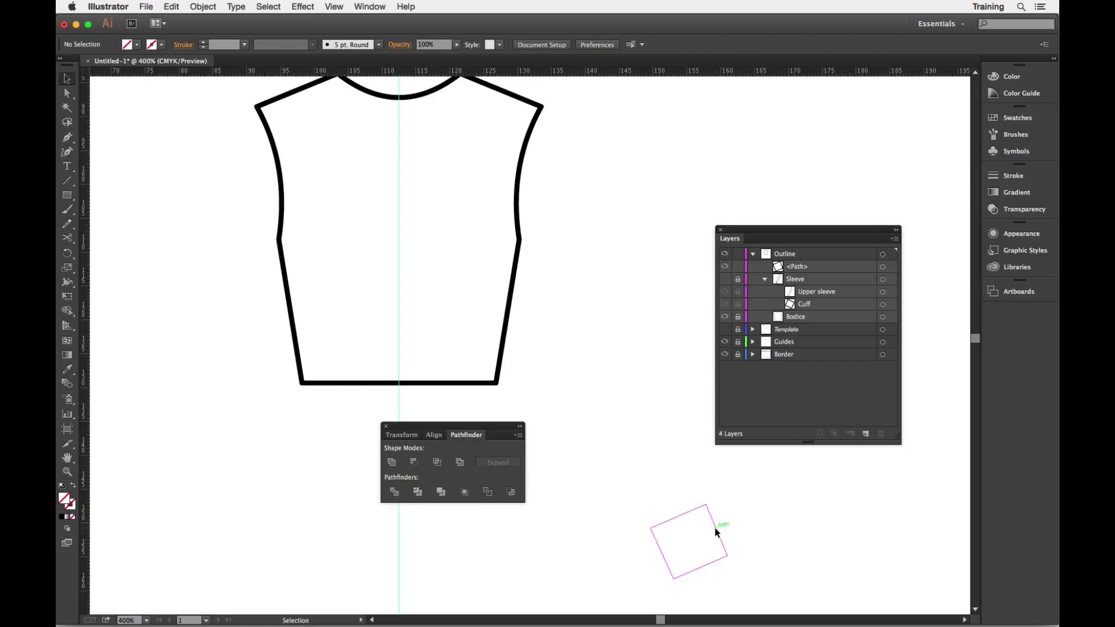
{"action": "left_click", "coordinate": [714, 527]}
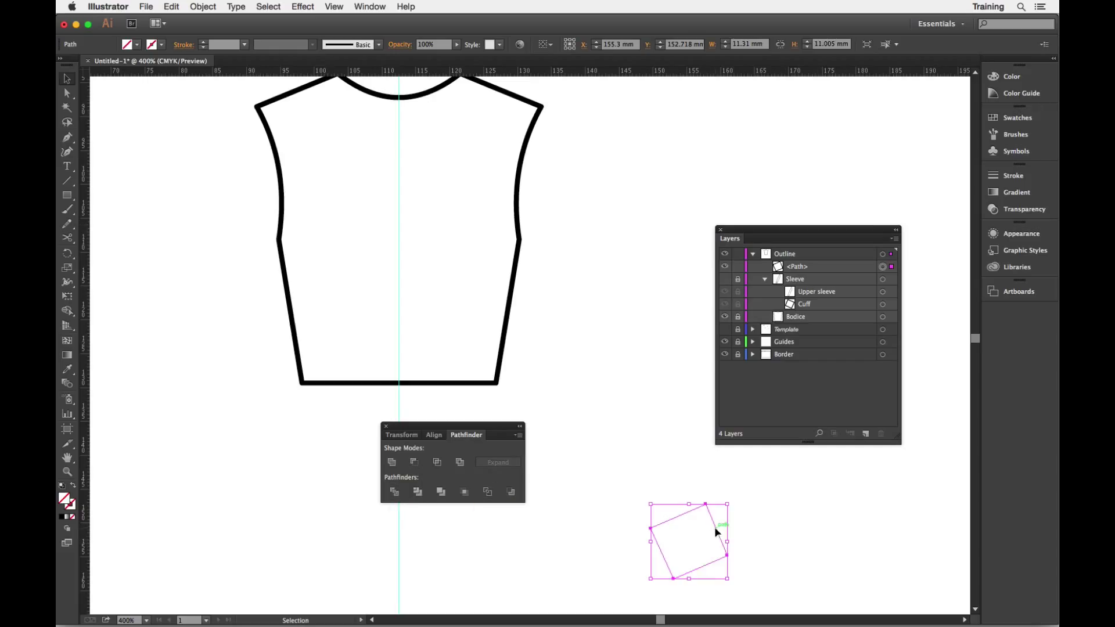
{"action": "left_click", "coordinate": [1013, 256]}
{"action": "left_click", "coordinate": [849, 243]}
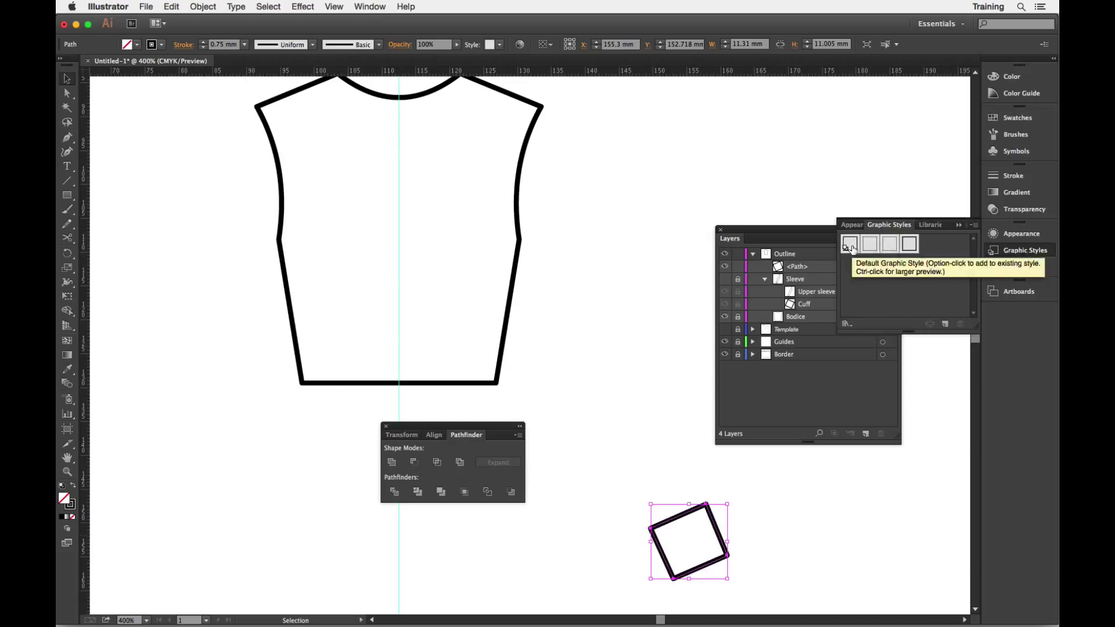
{"action": "left_click", "coordinate": [836, 506]}
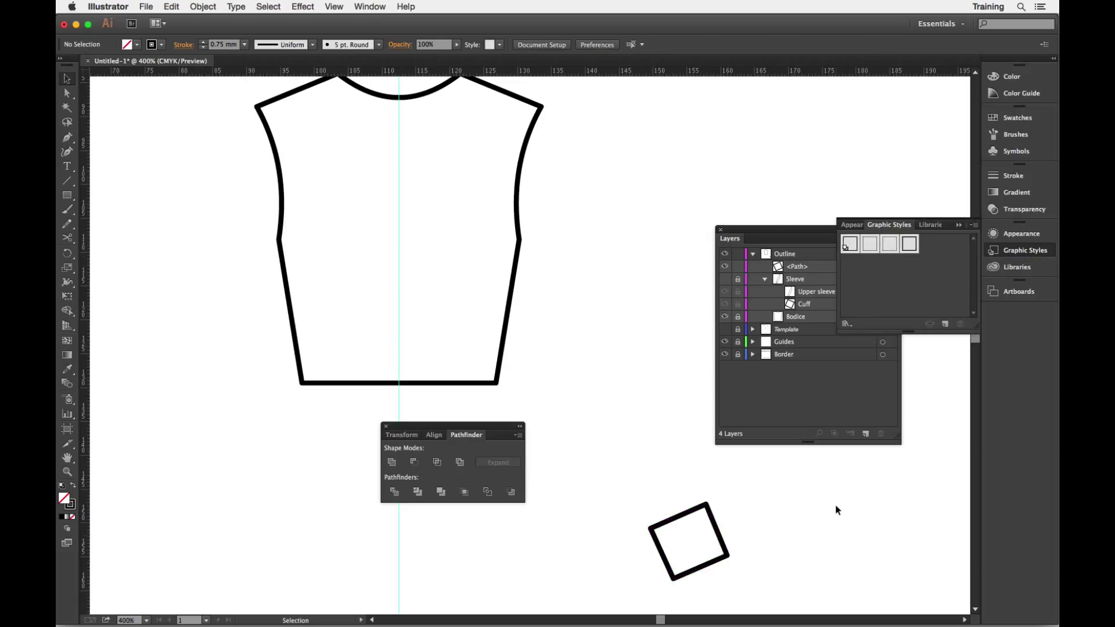
Revert the cuff styling and division, returning to the Selection tool
{"action": "key", "text": "a"}
{"action": "key", "text": "super+a"}
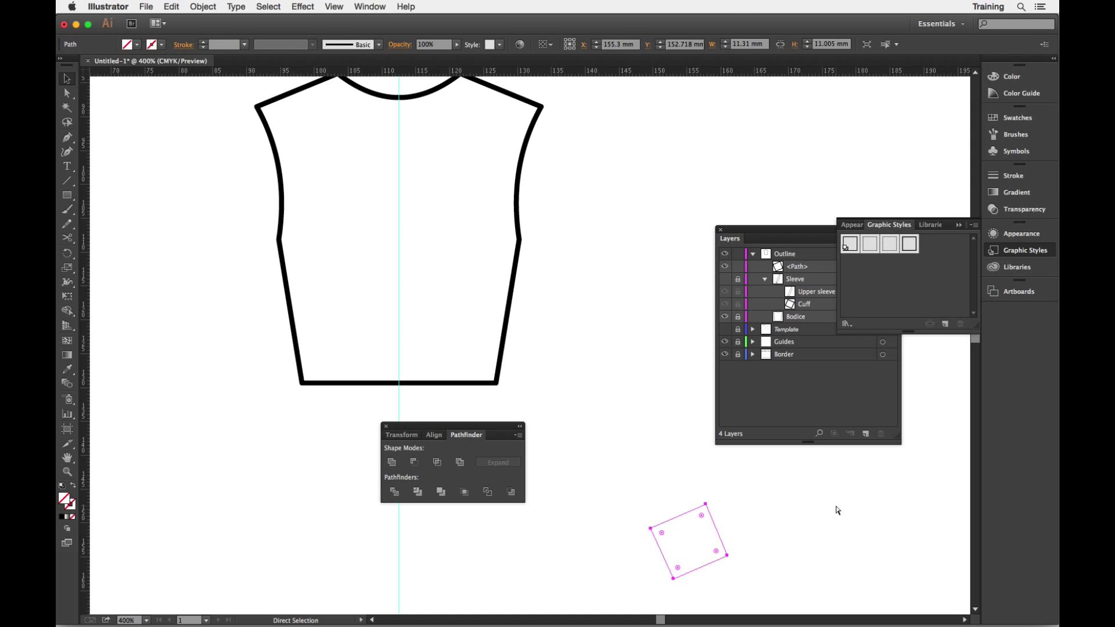
{"action": "key", "text": "super+f"}
{"action": "key", "text": "v"}
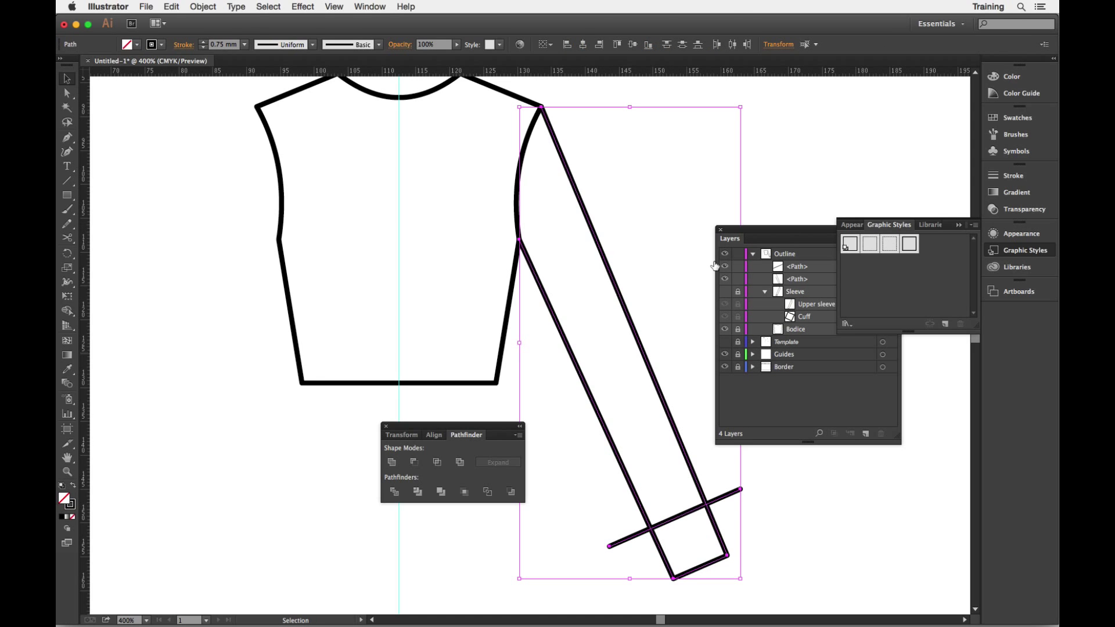
Hide the bodice and use the Pen tool to join the sleeve's shoulder endpoint to the armpit point
{"action": "left_click", "coordinate": [622, 200]}
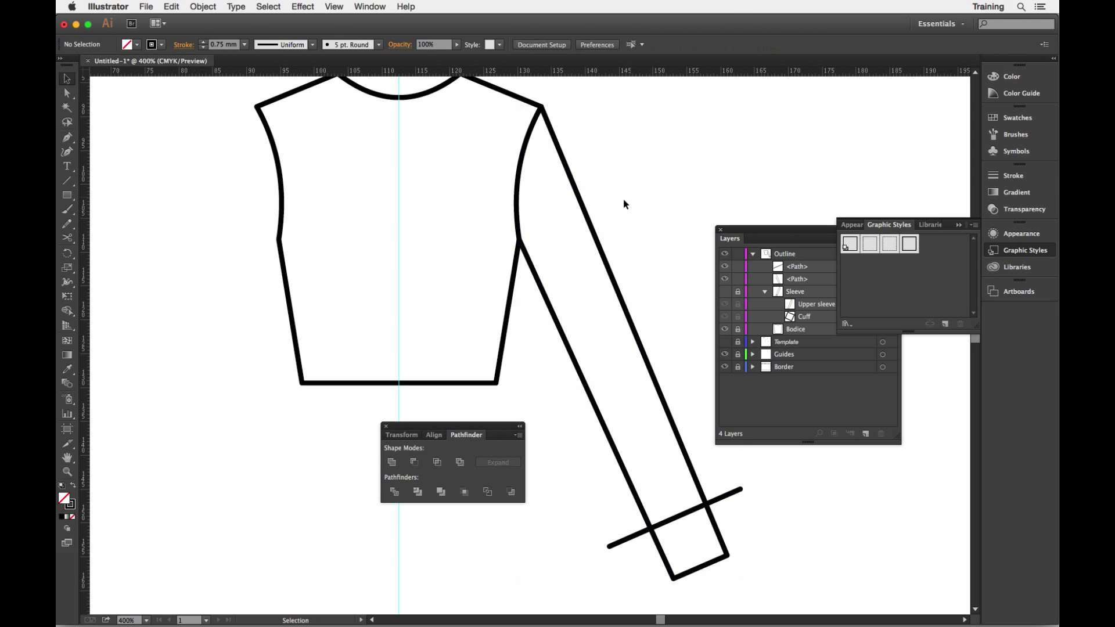
{"action": "left_click", "coordinate": [587, 216]}
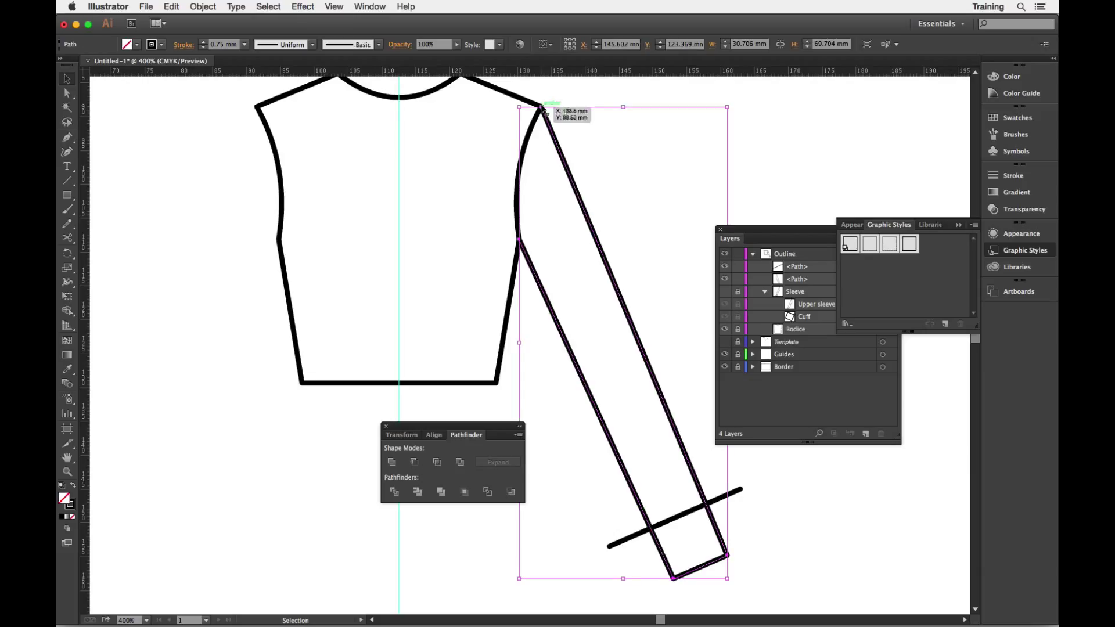
{"action": "left_click", "coordinate": [726, 329]}
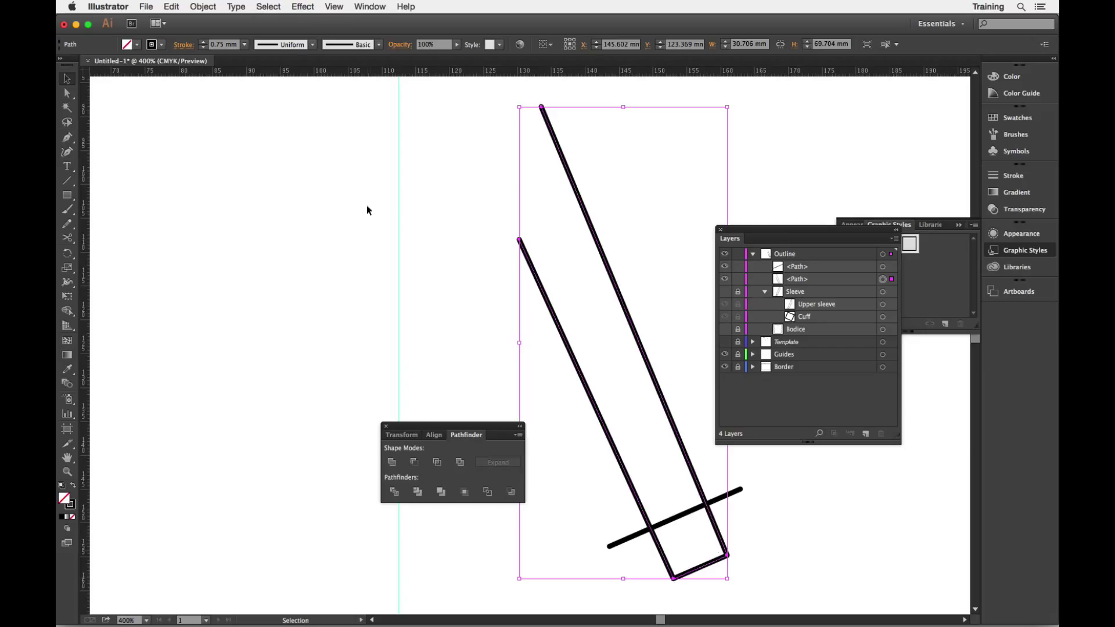
{"action": "left_click", "coordinate": [448, 160]}
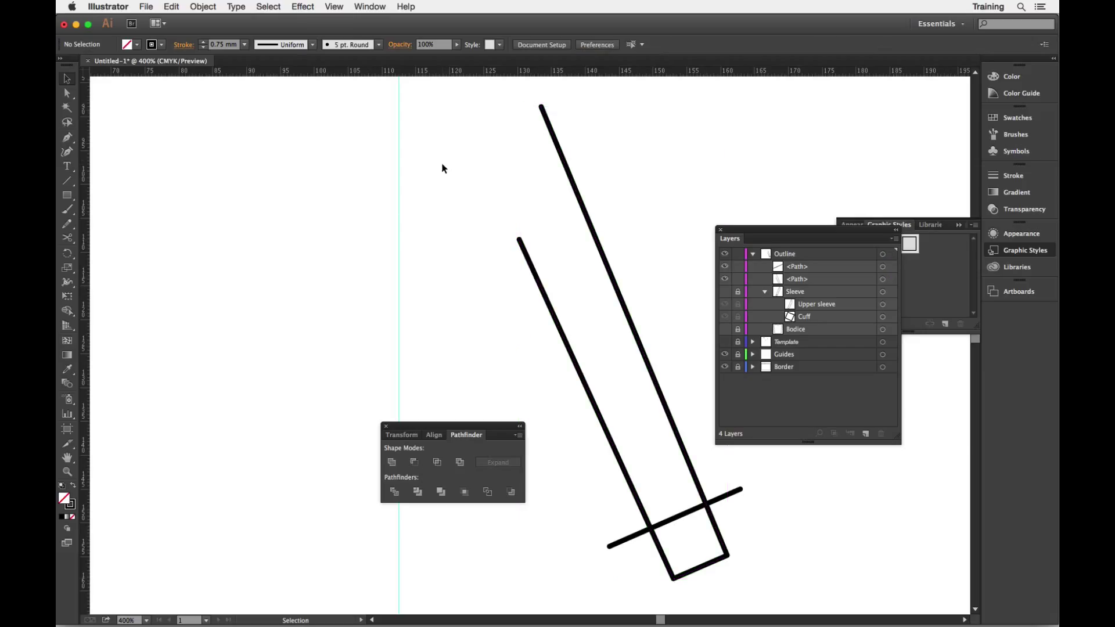
{"action": "left_click", "coordinate": [66, 137]}
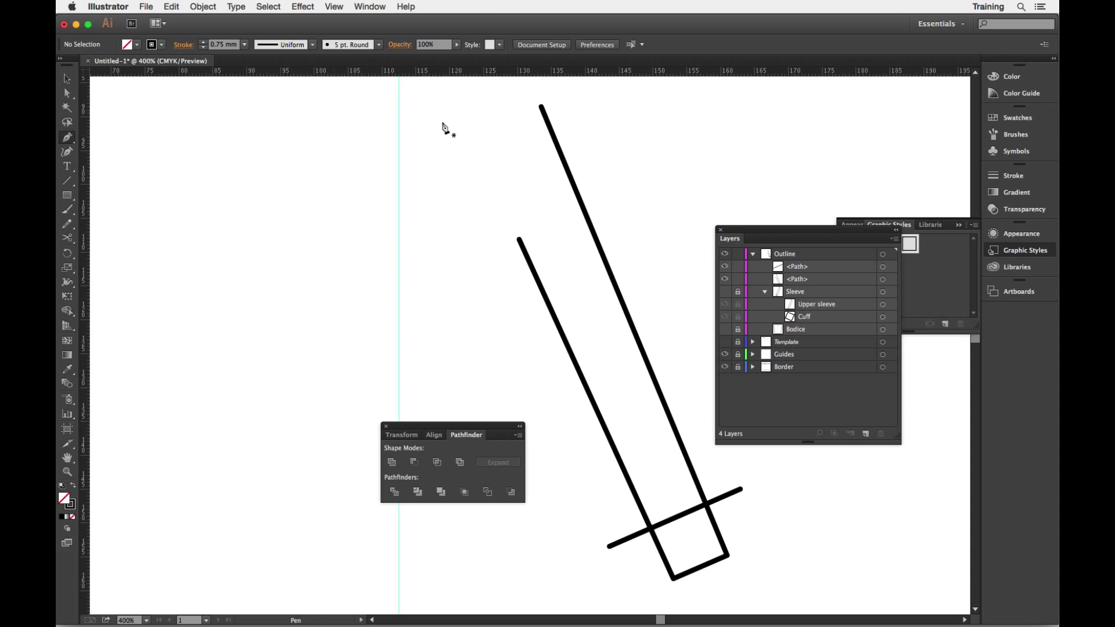
{"action": "left_click", "coordinate": [541, 107]}
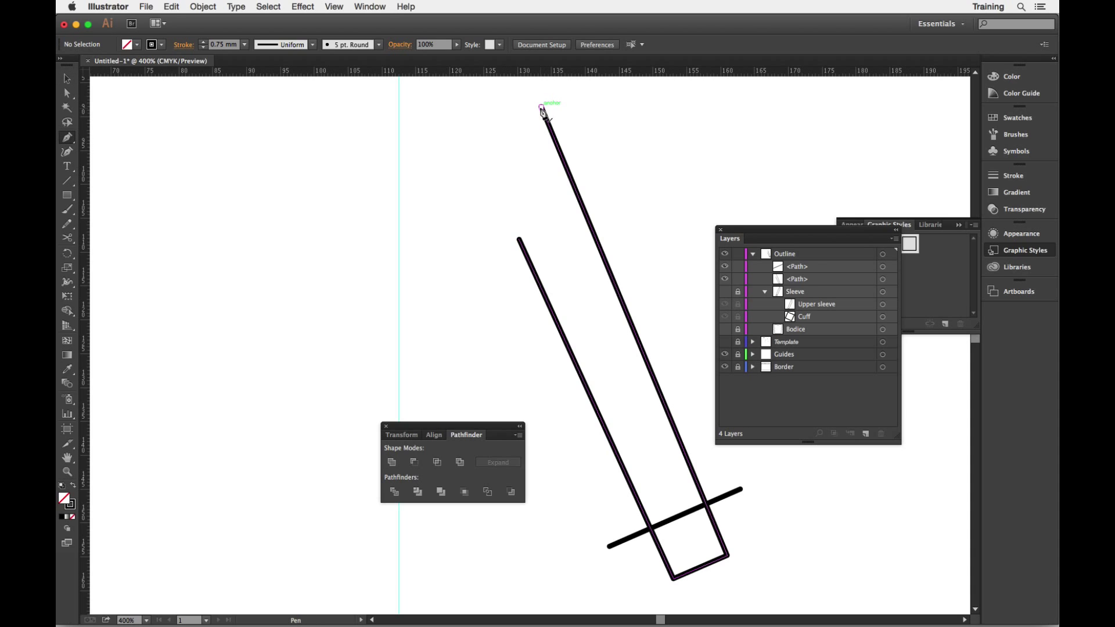
{"action": "left_click", "coordinate": [520, 240]}
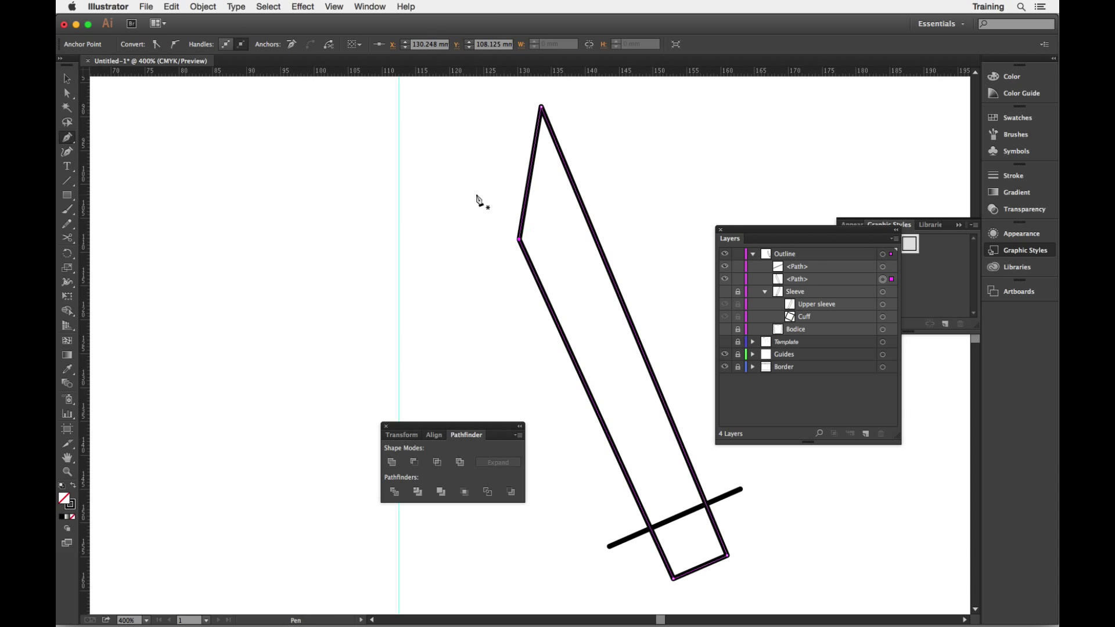
{"action": "left_click", "coordinate": [66, 79]}
Divide the sleeve along the crossbar into upper sleeve and cuff, checking the fit against the Bodice
{"action": "left_click_drag", "start_coordinate": [768, 540], "coordinate": [653, 502]}
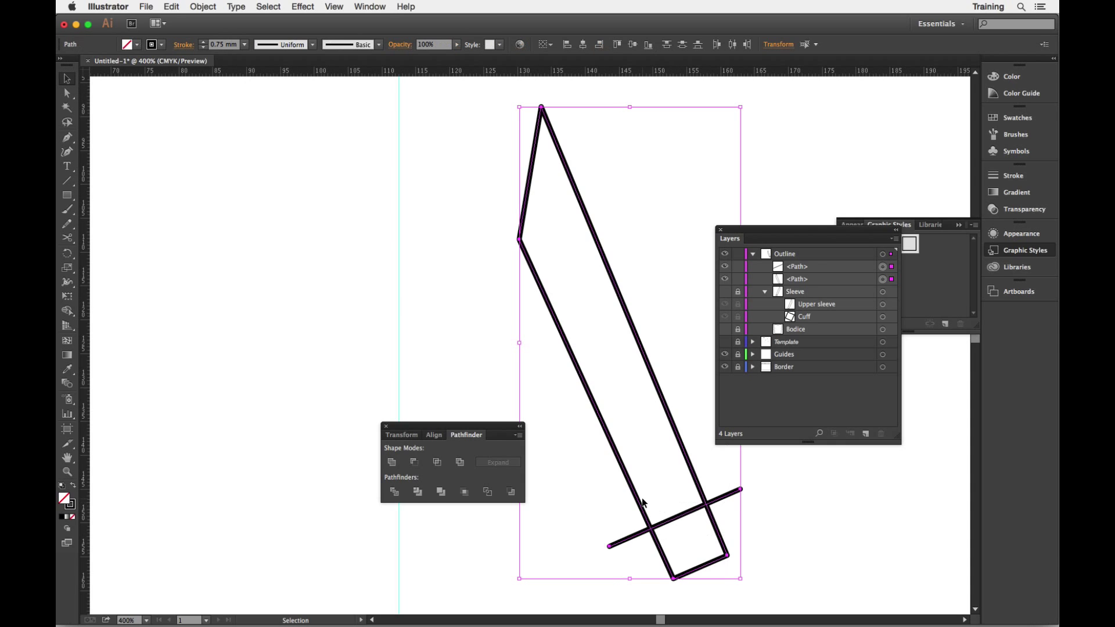
{"action": "left_click", "coordinate": [394, 492]}
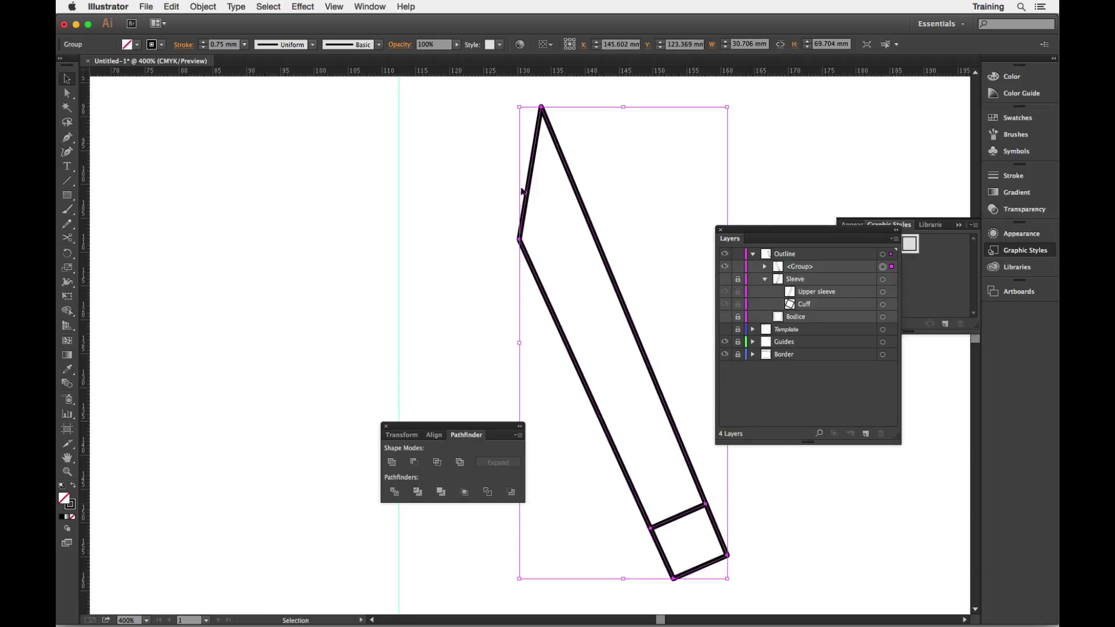
{"action": "left_click", "coordinate": [725, 317]}
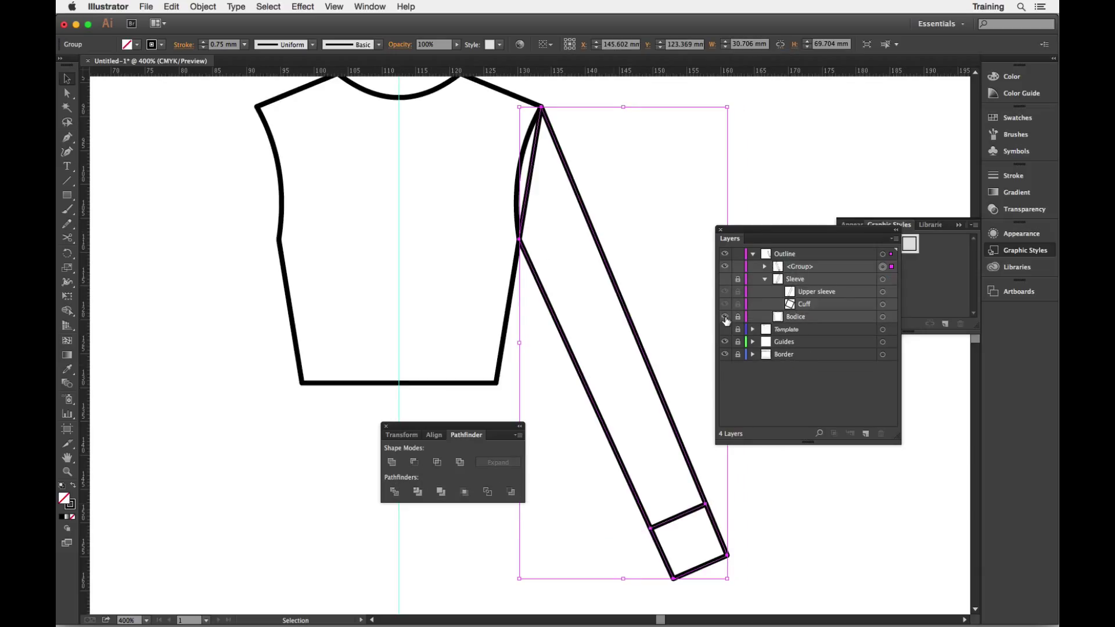
{"action": "left_click", "coordinate": [724, 317]}
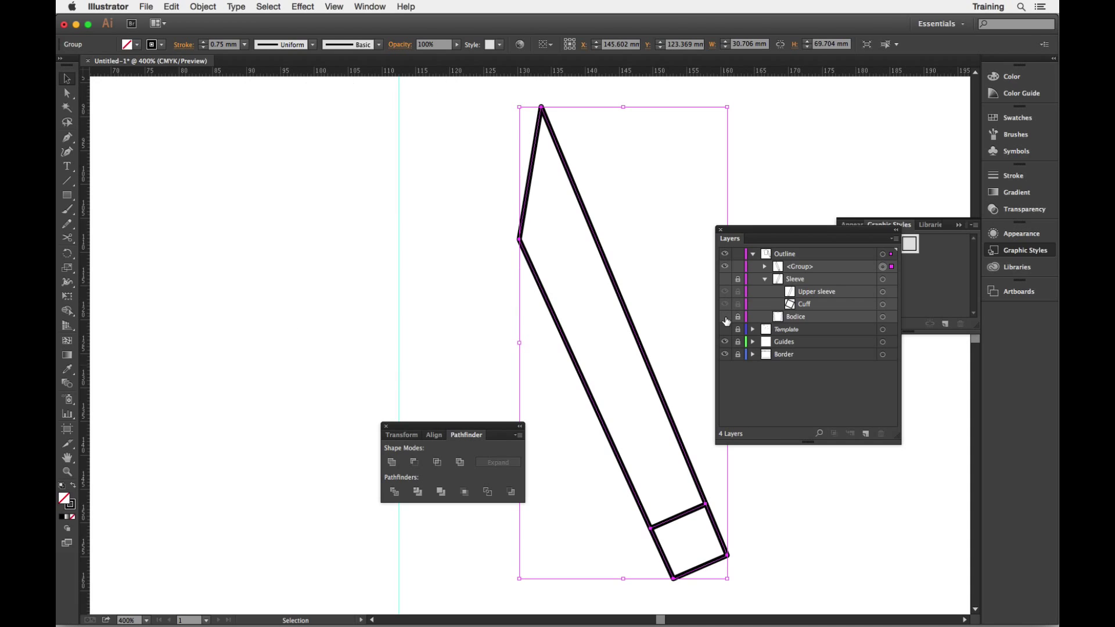
{"action": "left_click", "coordinate": [785, 534]}
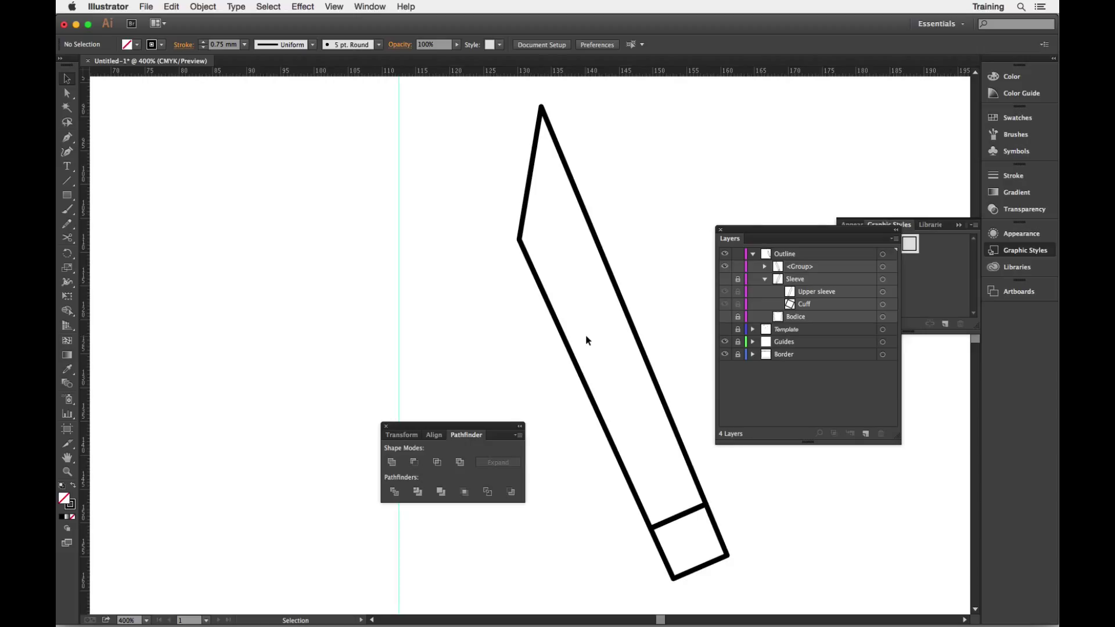
Hide the sleeve group and draw a 34.219 mm circle near the page centre
{"action": "left_click", "coordinate": [725, 267]}
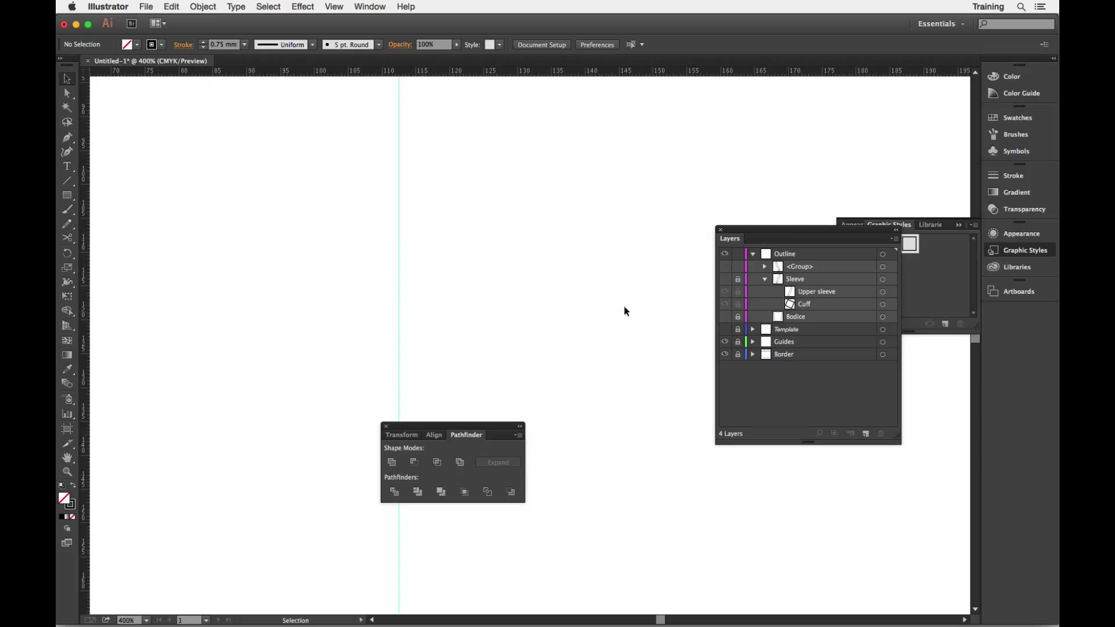
{"action": "left_click_drag", "start_coordinate": [67, 195], "coordinate": [139, 210]}
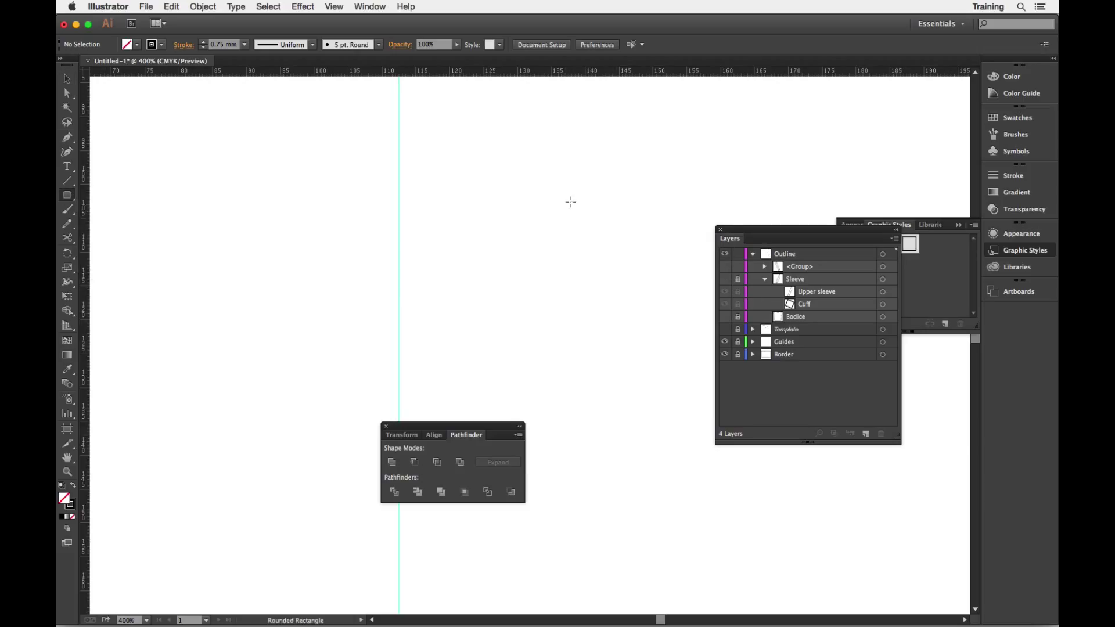
{"action": "left_click_drag", "start_coordinate": [490, 184], "coordinate": [639, 338]}
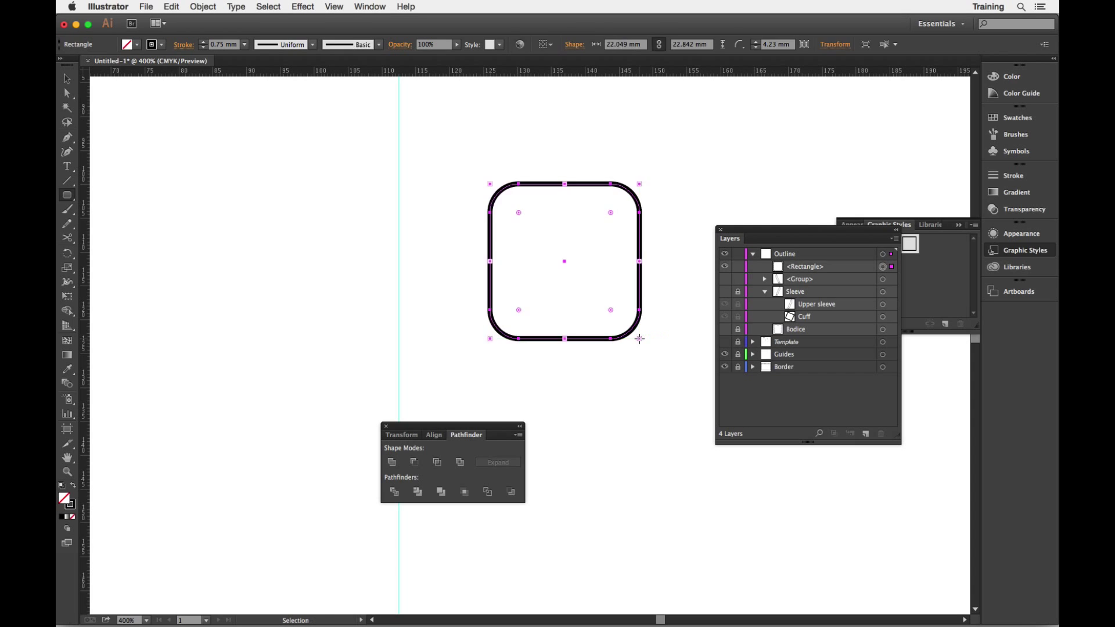
{"action": "key", "text": "super+z"}
{"action": "left_click_drag", "start_coordinate": [62, 200], "coordinate": [125, 221]}
{"action": "left_click_drag", "start_coordinate": [486, 236], "coordinate": [467, 224]}
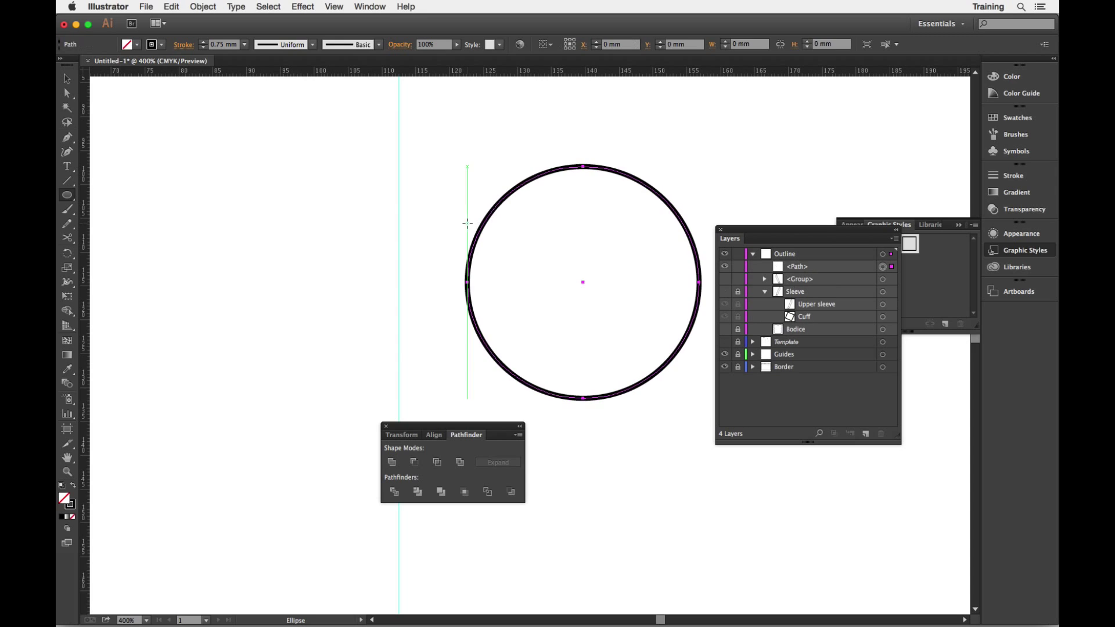
Sketch a curved pencil wedge line across the circle and select both paths
{"action": "left_click", "coordinate": [67, 223]}
{"action": "mouse_move", "coordinate": [701, 179]}
{"action": "left_mouse_down"}
{"action": "mouse_move", "coordinate": [396, 266]}
{"action": "mouse_move", "coordinate": [713, 347]}
{"action": "left_mouse_up"}
{"action": "key", "text": "v"}
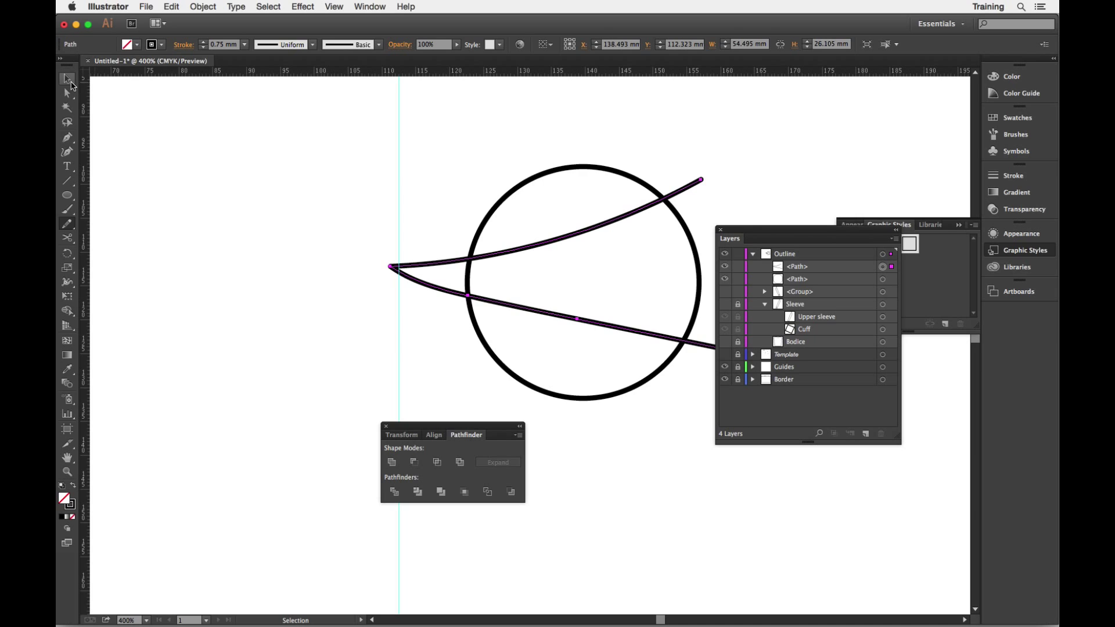
{"action": "left_click_drag", "start_coordinate": [550, 165], "coordinate": [590, 239]}
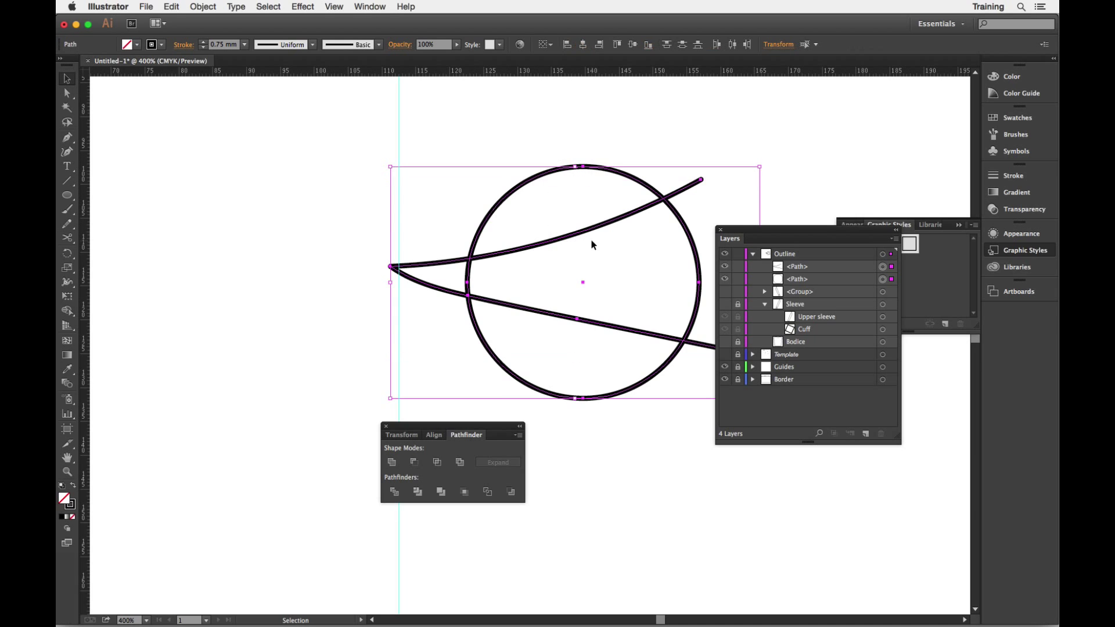
Divide the circle along the pencil line and fill the top piece mustard yellow
{"action": "left_click", "coordinate": [394, 492]}
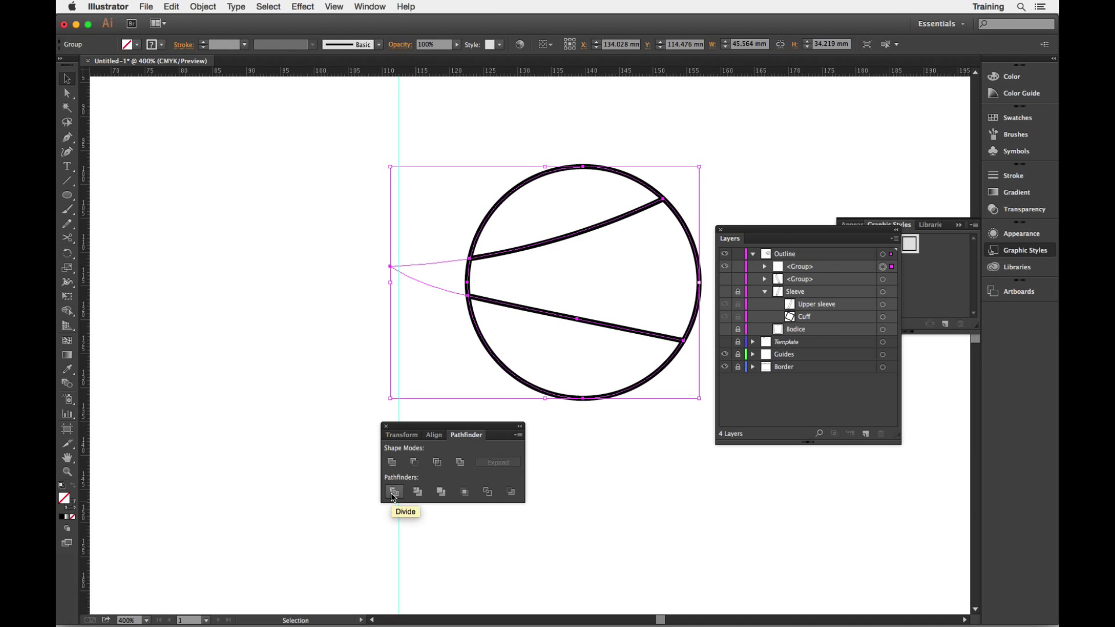
{"action": "left_click", "coordinate": [656, 541]}
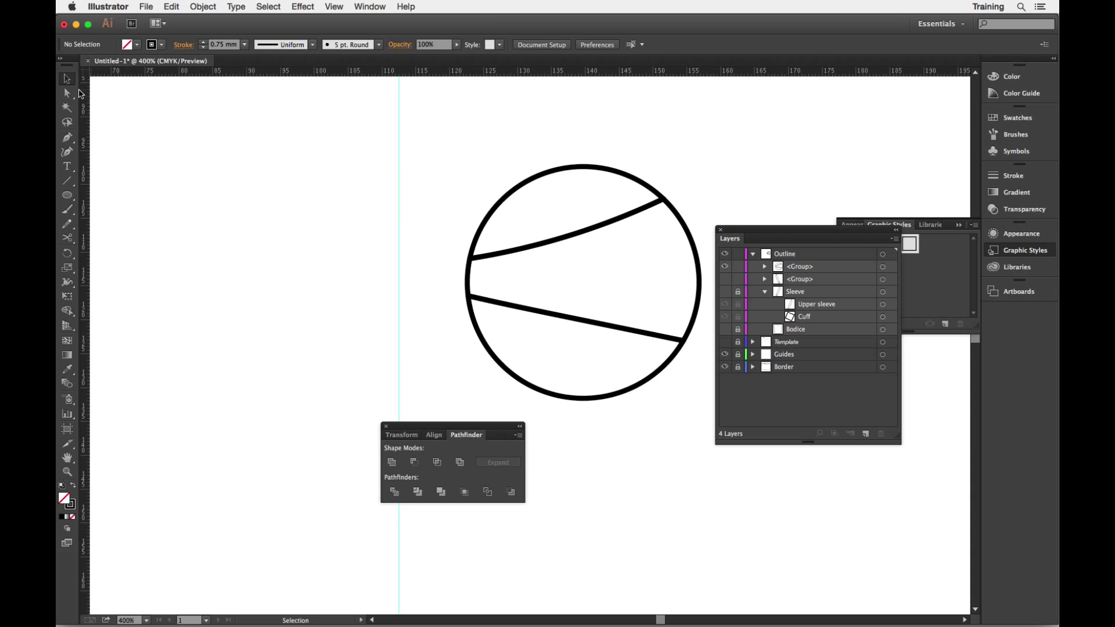
{"action": "key", "text": "a"}
{"action": "left_click", "coordinate": [628, 175]}
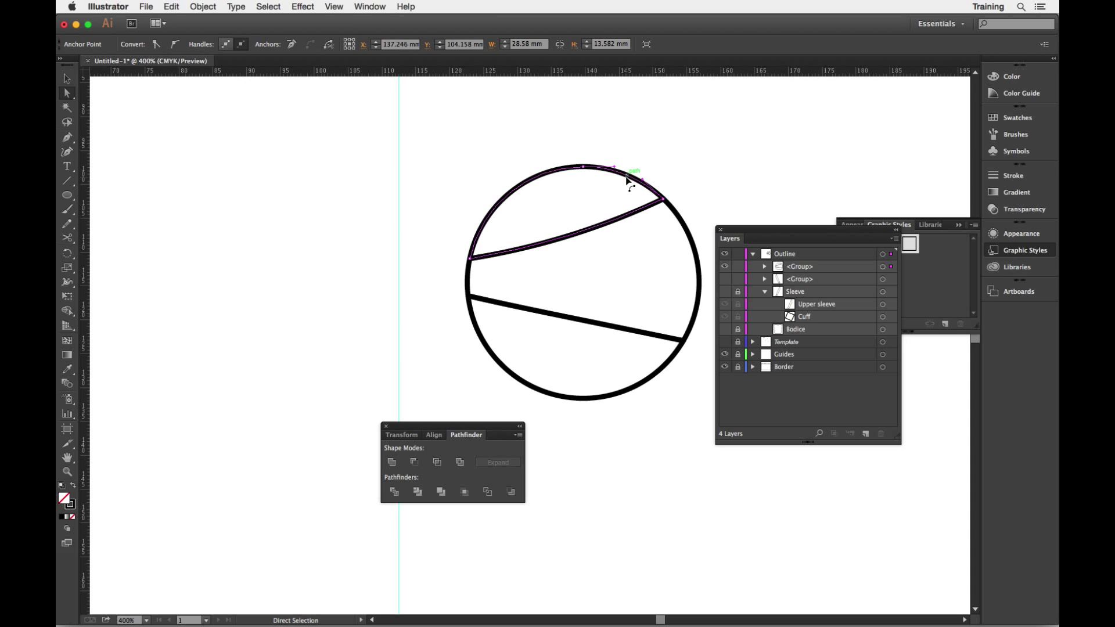
{"action": "double_click", "coordinate": [69, 502]}
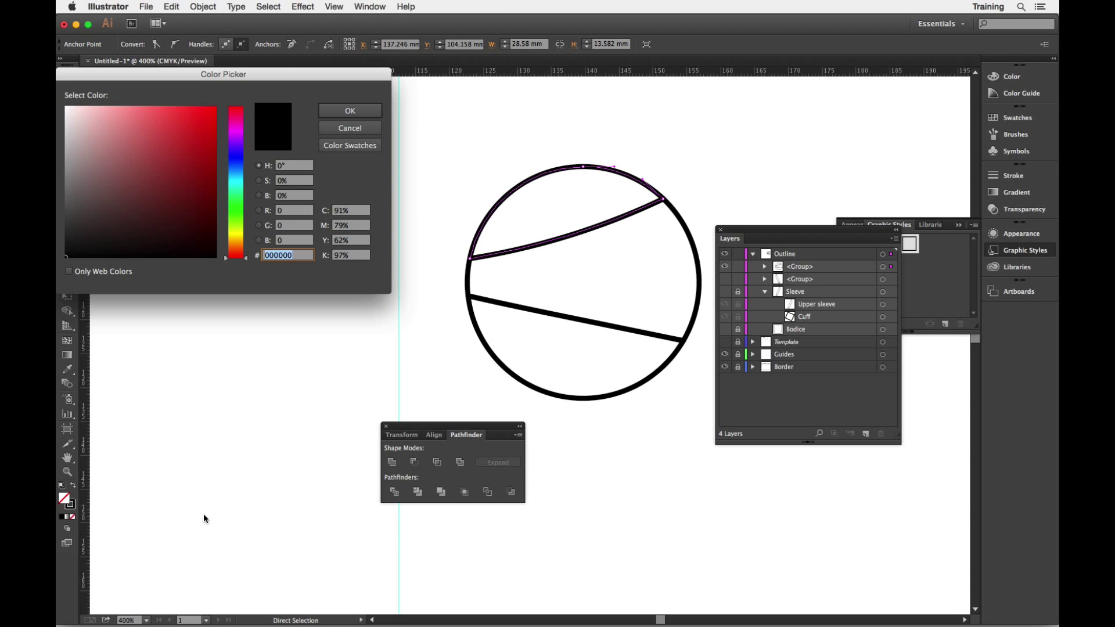
{"action": "left_click", "coordinate": [237, 246]}
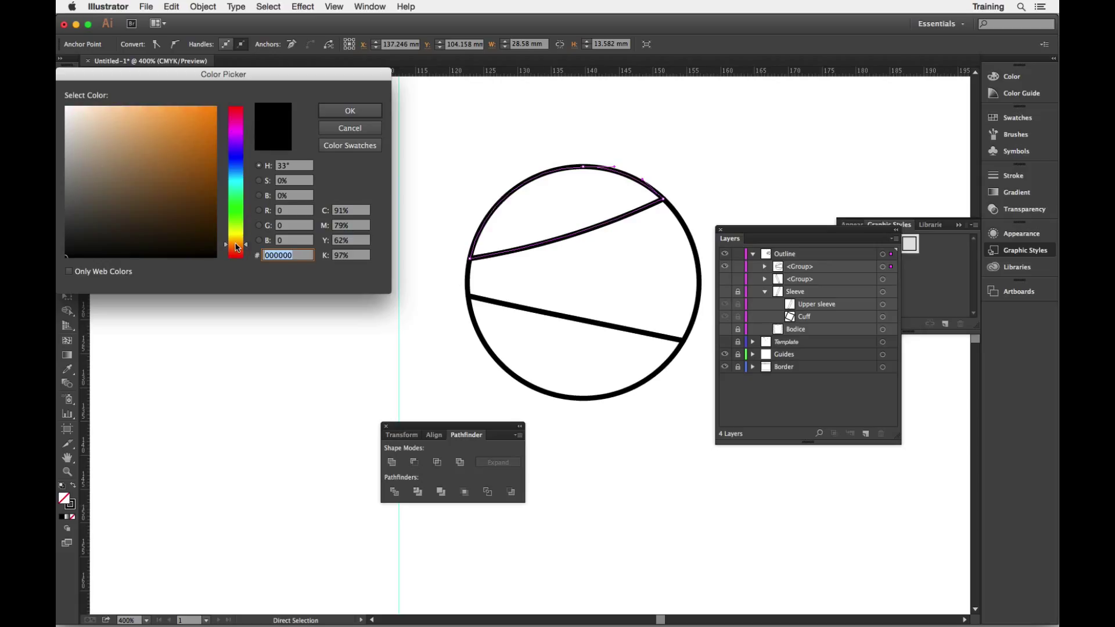
{"action": "left_click", "coordinate": [236, 238]}
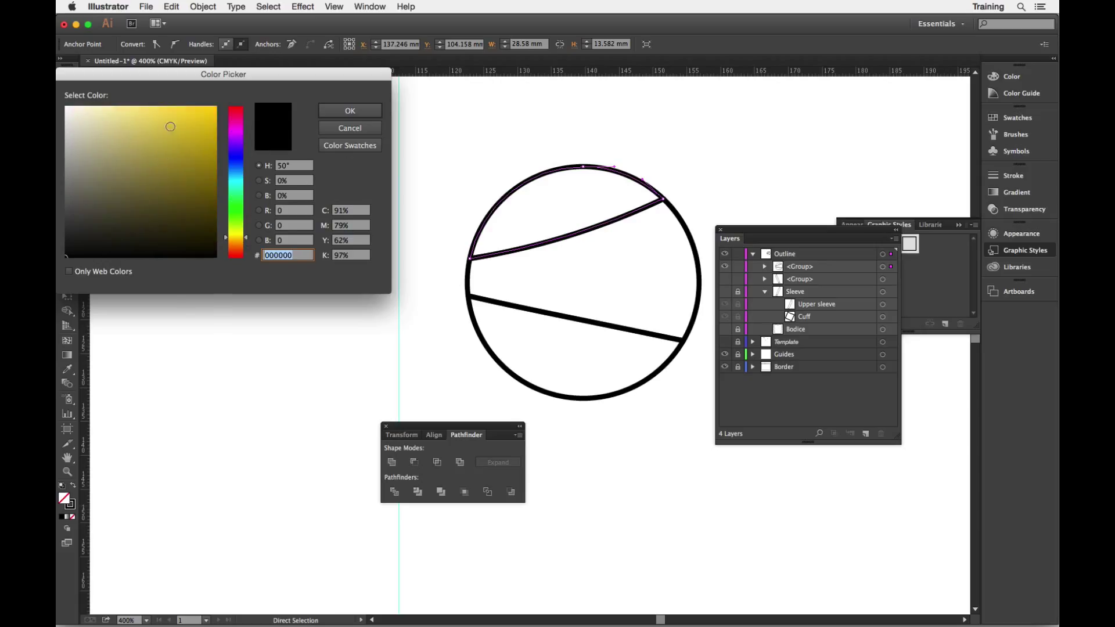
{"action": "left_click", "coordinate": [170, 126]}
{"action": "left_click", "coordinate": [350, 110]}
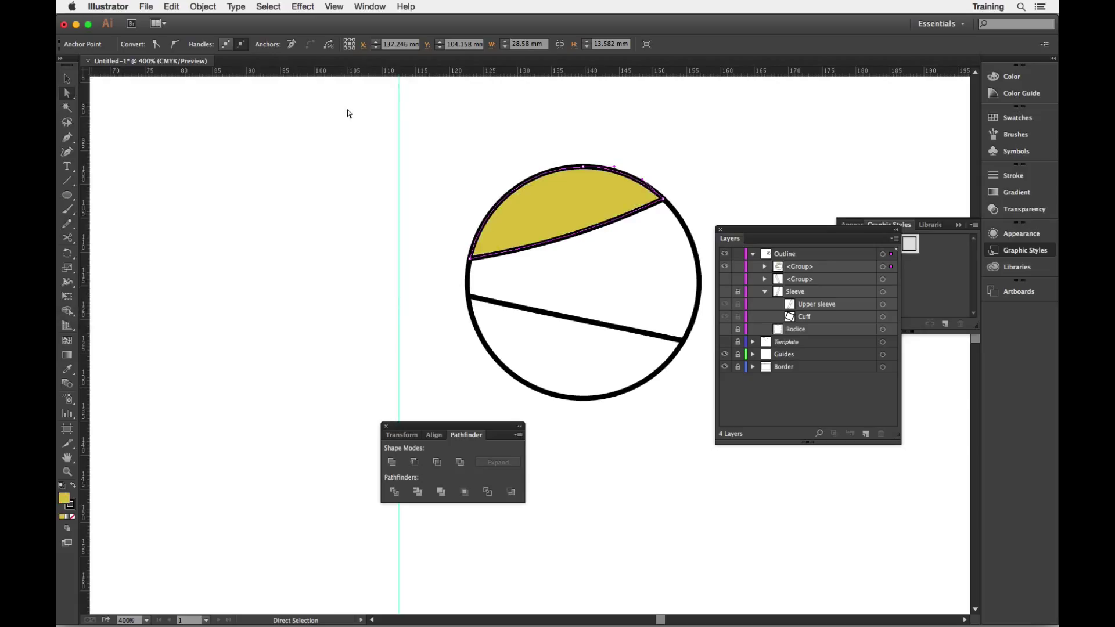
Fill the bottom piece of the circle bright orange, leaving the middle white
{"action": "left_click", "coordinate": [599, 395]}
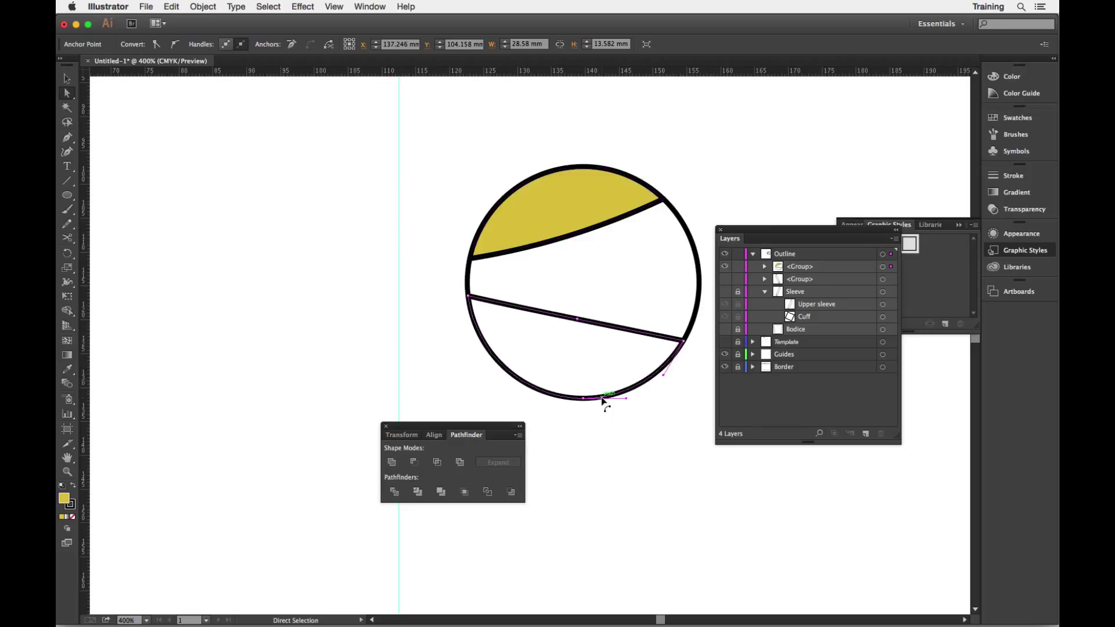
{"action": "double_click", "coordinate": [69, 499]}
{"action": "left_click", "coordinate": [236, 238]}
{"action": "left_click", "coordinate": [235, 247]}
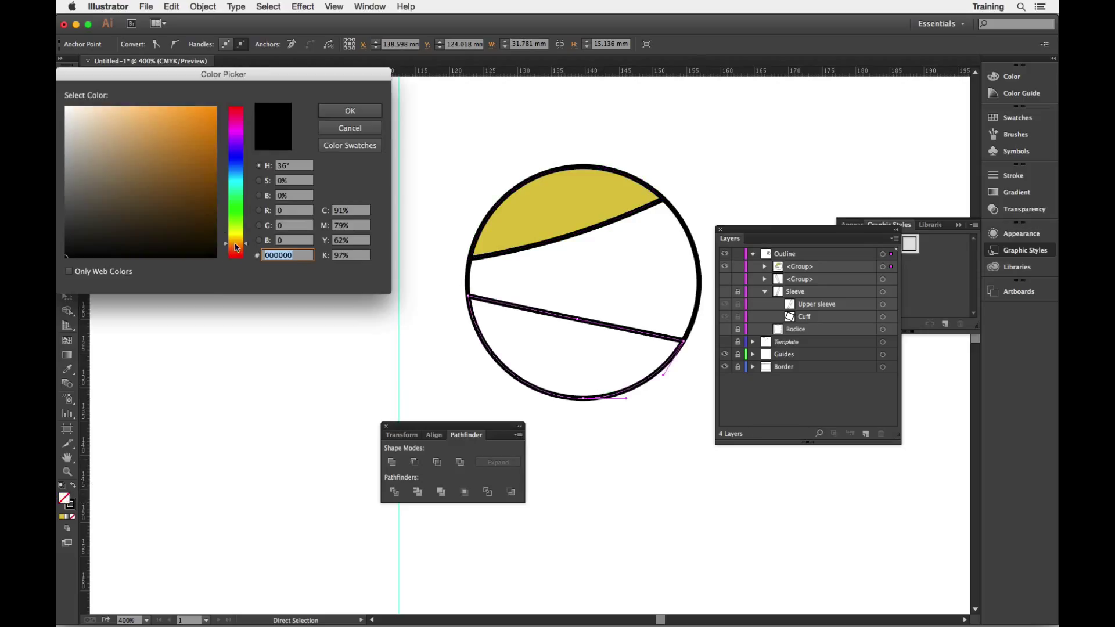
{"action": "left_click", "coordinate": [349, 112]}
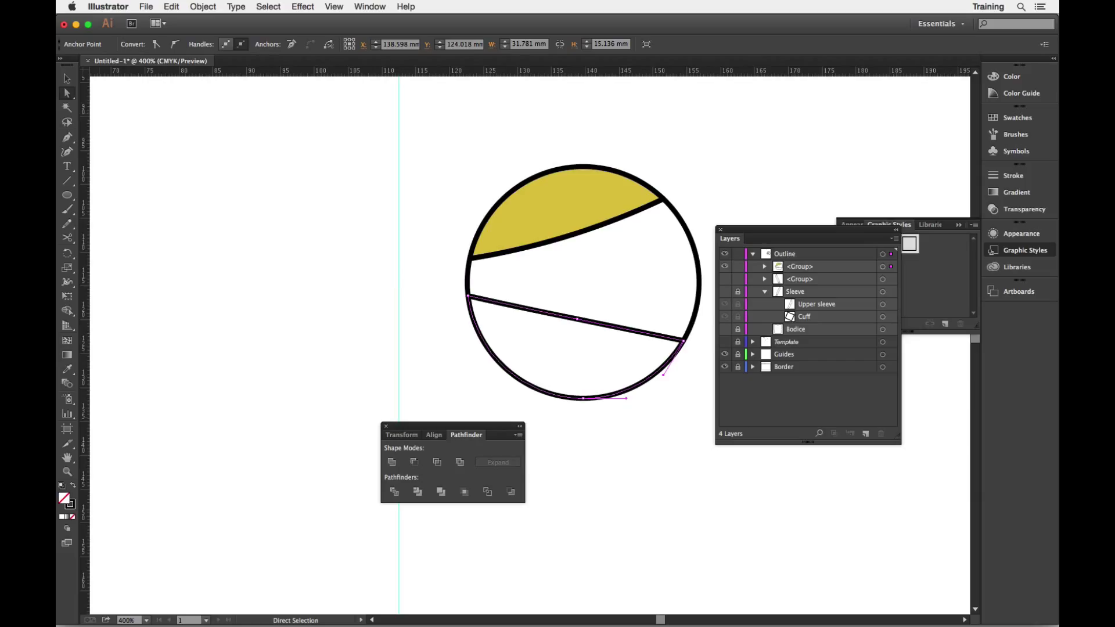
{"action": "double_click", "coordinate": [68, 503]}
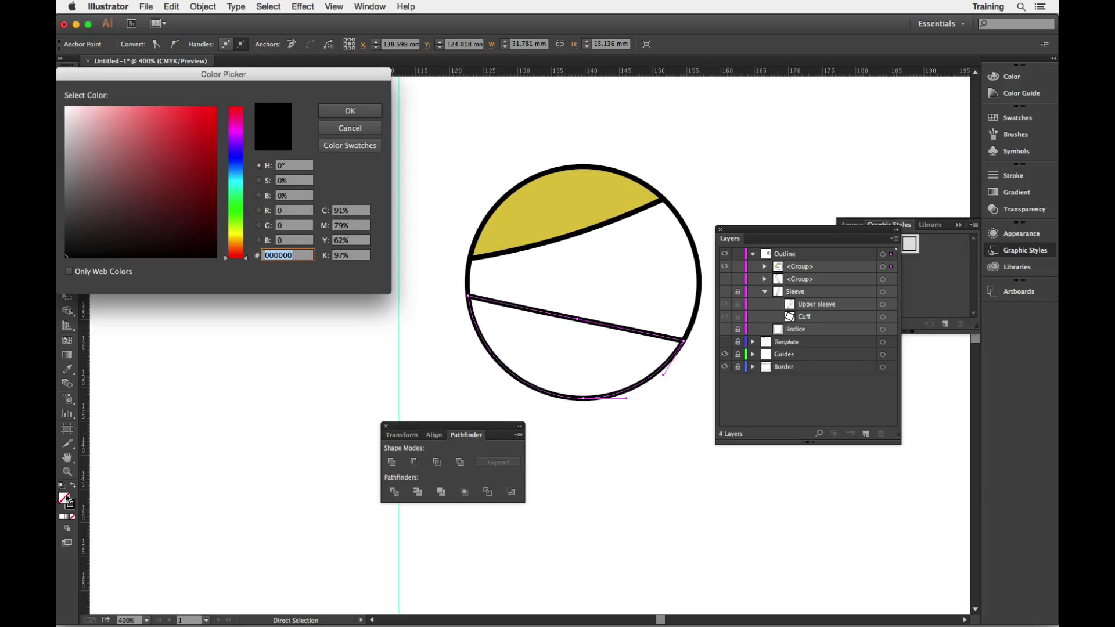
{"action": "left_click", "coordinate": [238, 246]}
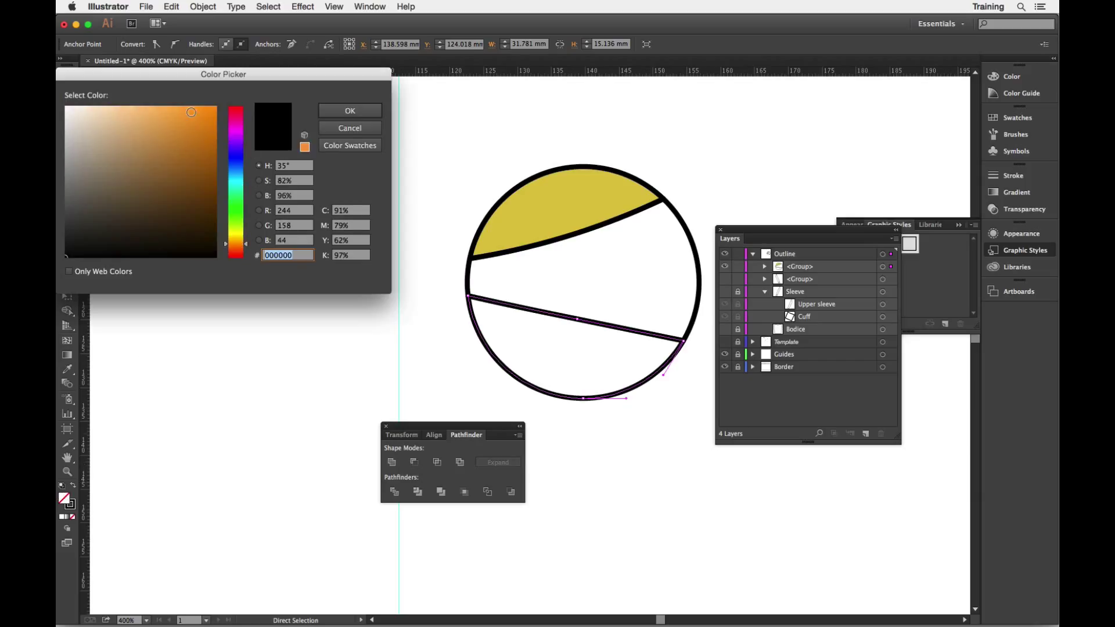
{"action": "left_click", "coordinate": [192, 119]}
{"action": "left_click", "coordinate": [342, 112]}
{"action": "left_click", "coordinate": [726, 194]}
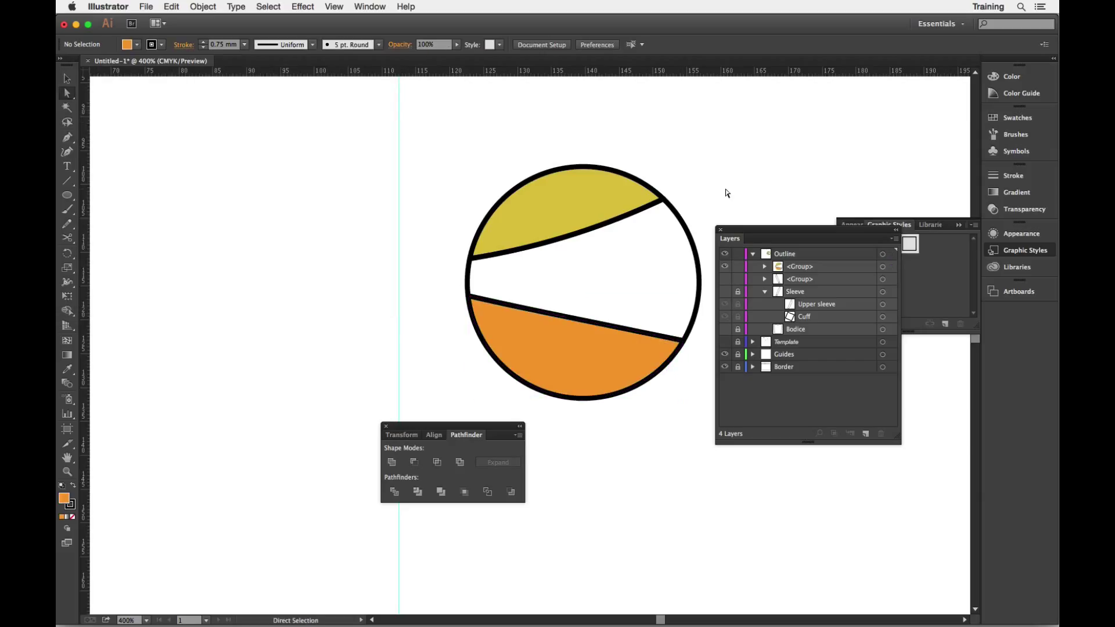